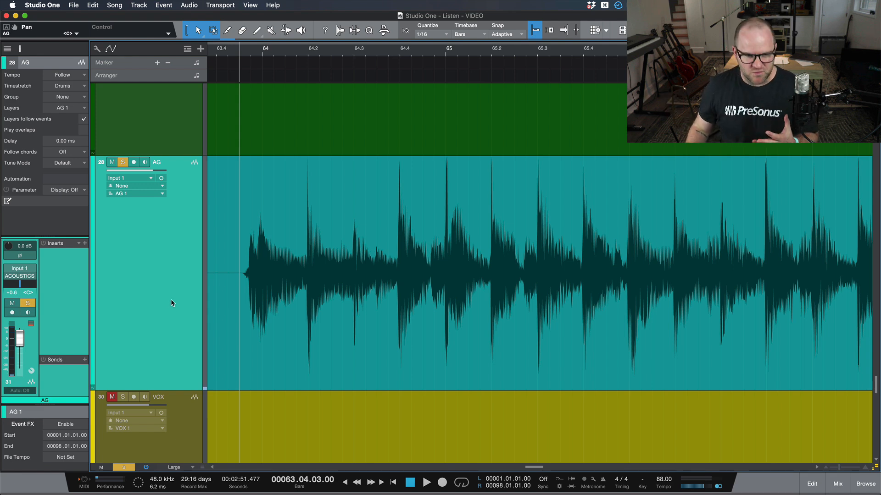
Step: Make a complete duplicate of the AG track and shift the copy's event slightly later, to start at 00001.01.01.19
{"action": "right_click", "coordinate": [170, 299]}
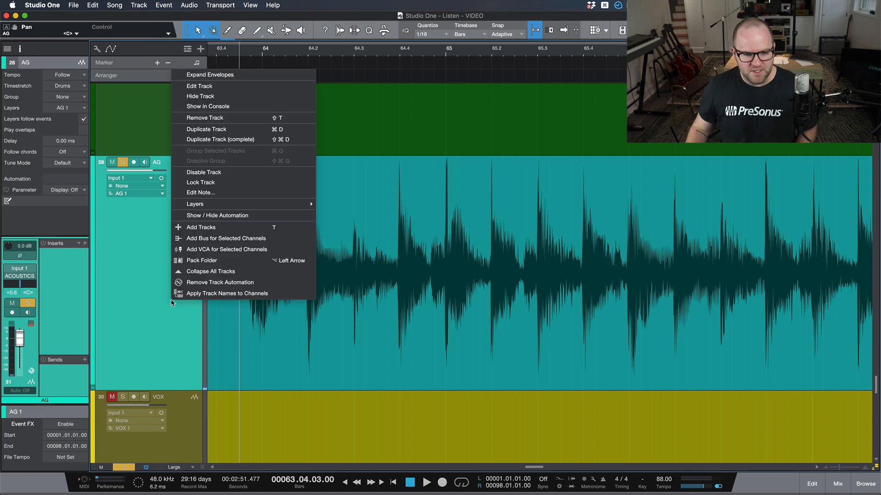
{"action": "left_click", "coordinate": [234, 139]}
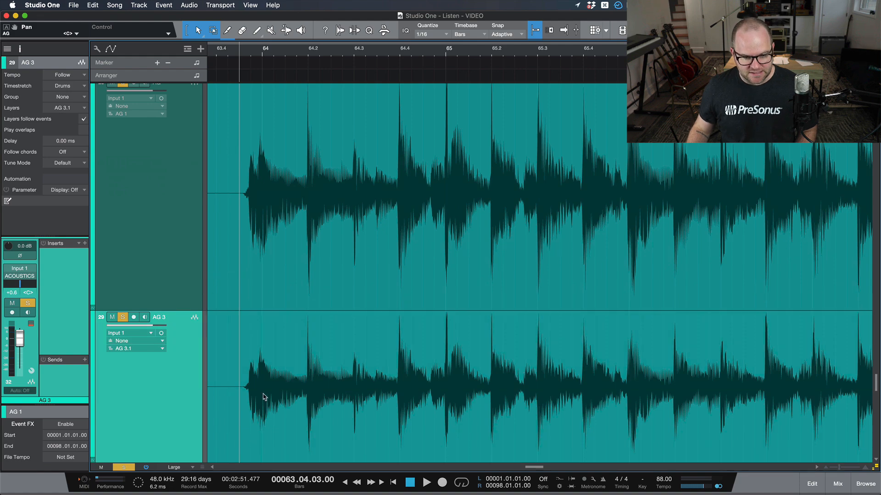
{"action": "scroll", "coordinate": [255, 394], "scroll_direction": "down", "scroll_amount": 8}
{"action": "scroll", "coordinate": [252, 225], "scroll_direction": "up", "scroll_amount": 8}
{"action": "scroll", "coordinate": [330, 225], "scroll_direction": "up", "scroll_amount": 3}
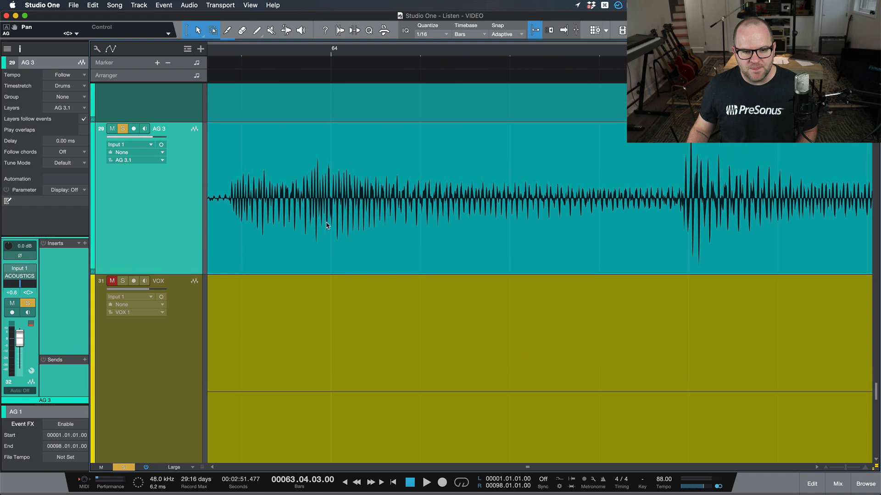
{"action": "scroll", "coordinate": [275, 222], "scroll_direction": "up", "scroll_amount": 4}
{"action": "left_click_drag", "start_coordinate": [252, 386], "coordinate": [261, 390]}
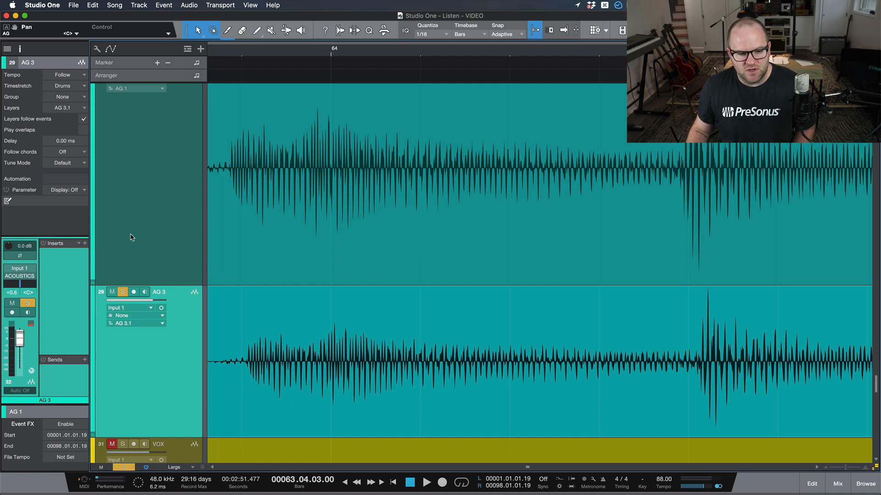
Step: Pan the duplicated AG 3 track fully right and the original AG track to L85, and play back the pair
{"action": "left_click", "coordinate": [106, 248]}
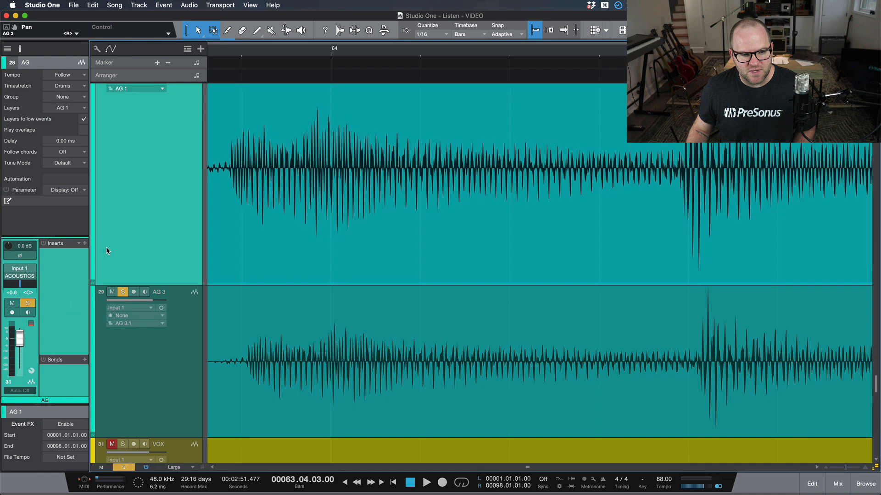
{"action": "left_click_drag", "start_coordinate": [26, 284], "coordinate": [172, 233]}
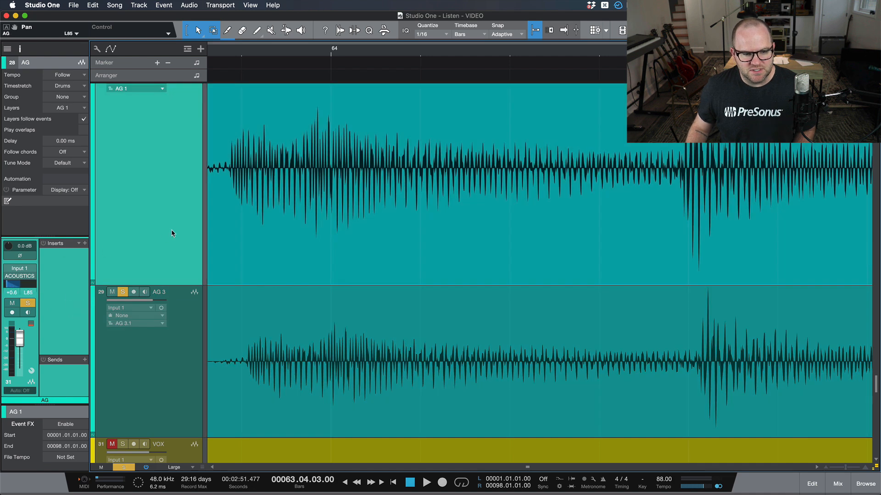
{"action": "key", "text": "space"}
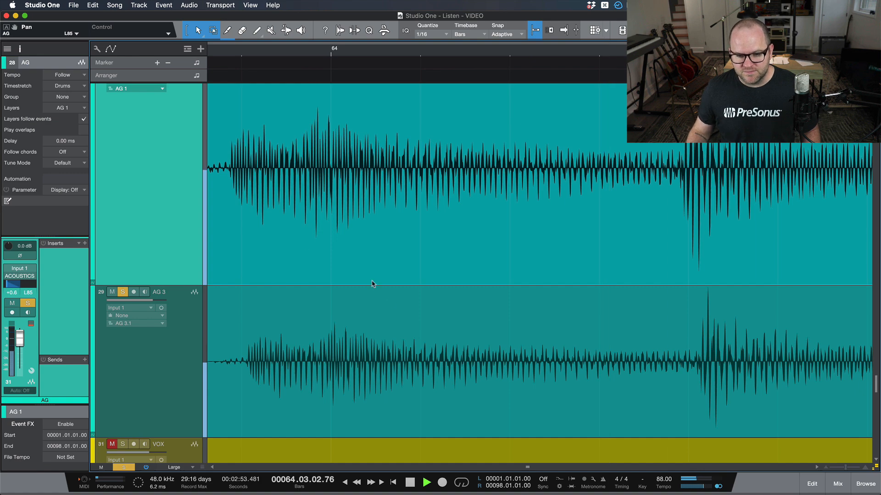
{"action": "scroll", "coordinate": [412, 329], "scroll_direction": "down", "scroll_amount": 6}
{"action": "scroll", "coordinate": [413, 329], "scroll_direction": "down", "scroll_amount": 5}
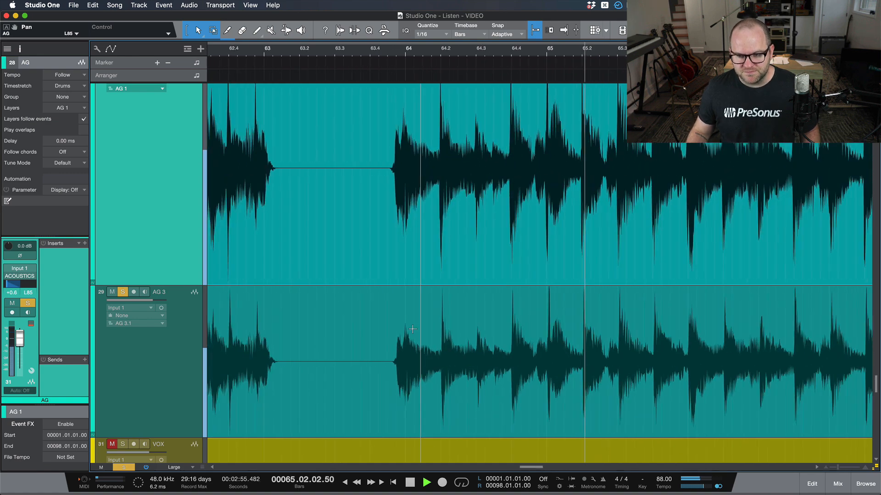
{"action": "key", "text": "space"}
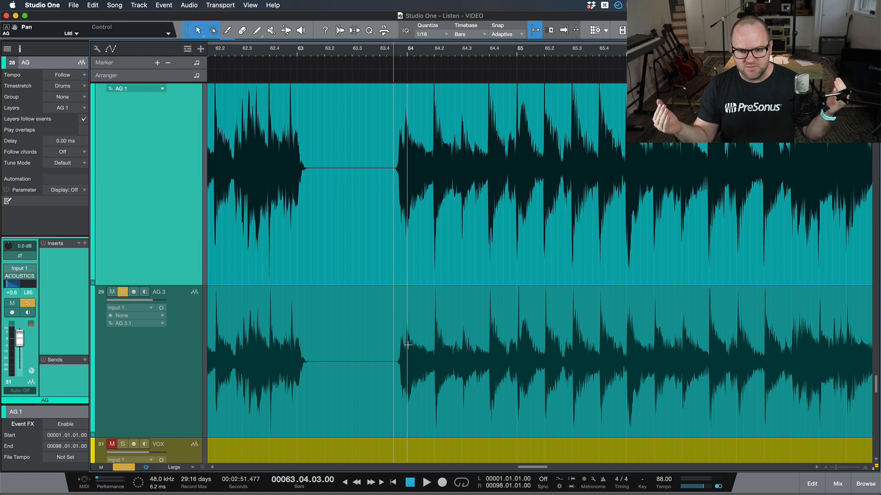
Step: Switch the main output to mono and play back the two soloed guitar tracks
{"action": "left_click", "coordinate": [718, 487]}
{"action": "key", "text": "space"}
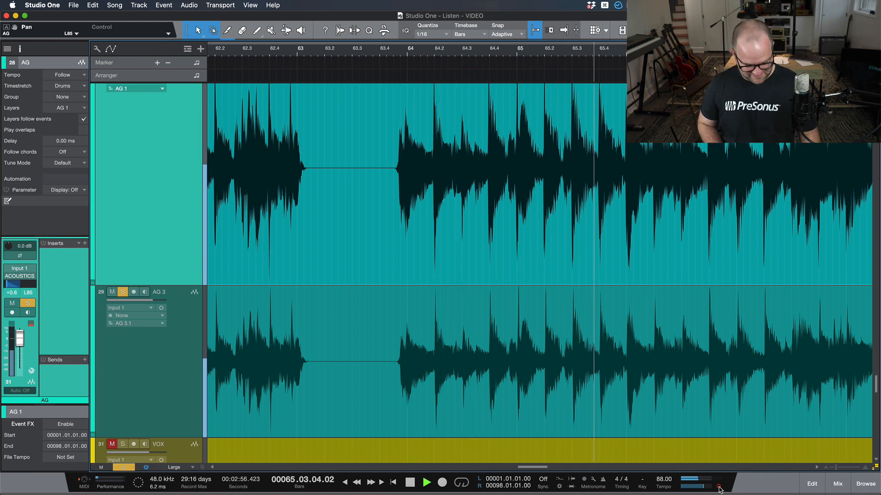
{"action": "key", "text": "space"}
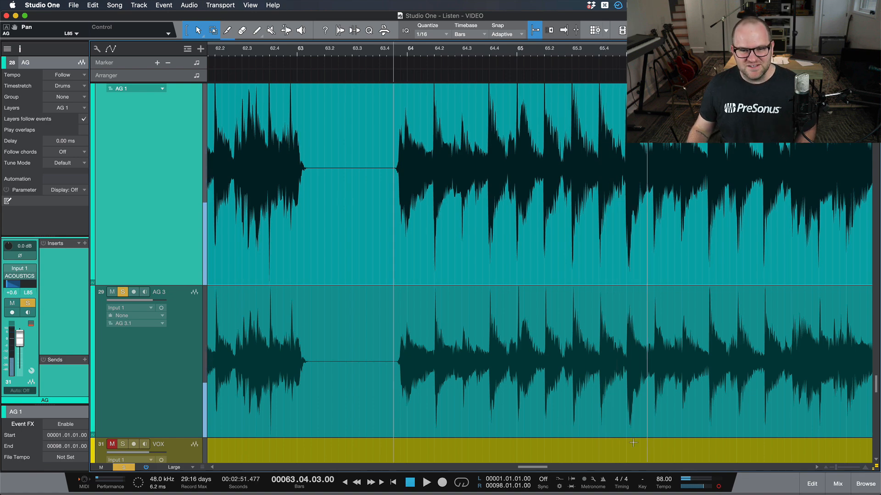
Step: Move the duplicated guitar event on AG 3 closer to the original's timing, with its start at 00001.01.01.05
{"action": "scroll", "coordinate": [430, 379], "scroll_direction": "up", "scroll_amount": 10}
{"action": "scroll", "coordinate": [430, 380], "scroll_direction": "left", "scroll_amount": 5}
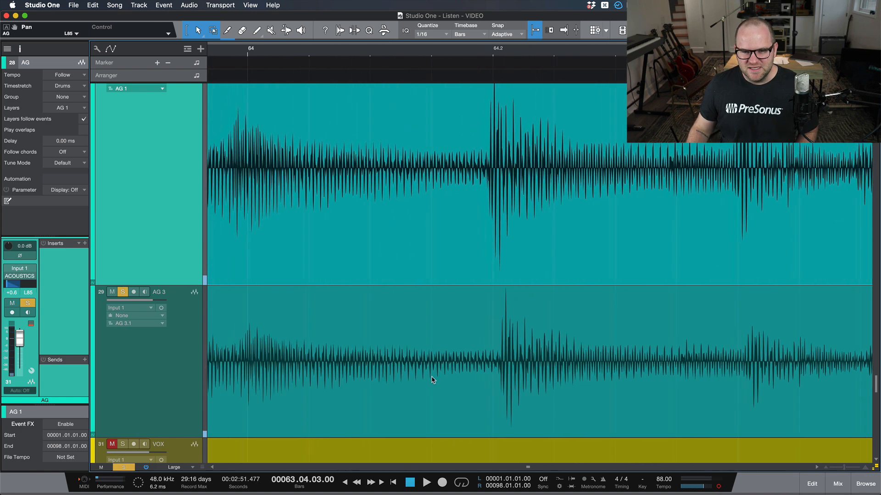
{"action": "scroll", "coordinate": [420, 387], "scroll_direction": "up", "scroll_amount": 5}
{"action": "left_click_drag", "start_coordinate": [386, 384], "coordinate": [268, 357]}
{"action": "left_click_drag", "start_coordinate": [278, 387], "coordinate": [293, 385]}
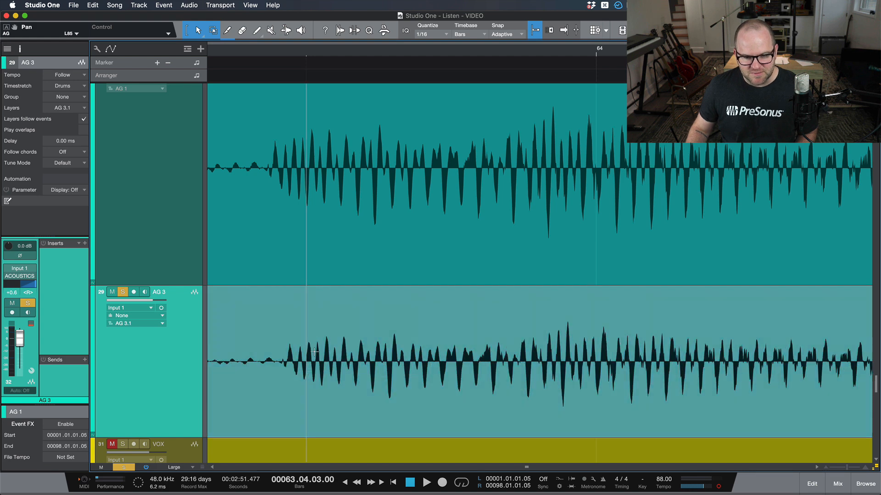
Step: Play back AG and AG 3 together to compare the sound of the shorter offset
{"action": "key", "text": "space"}
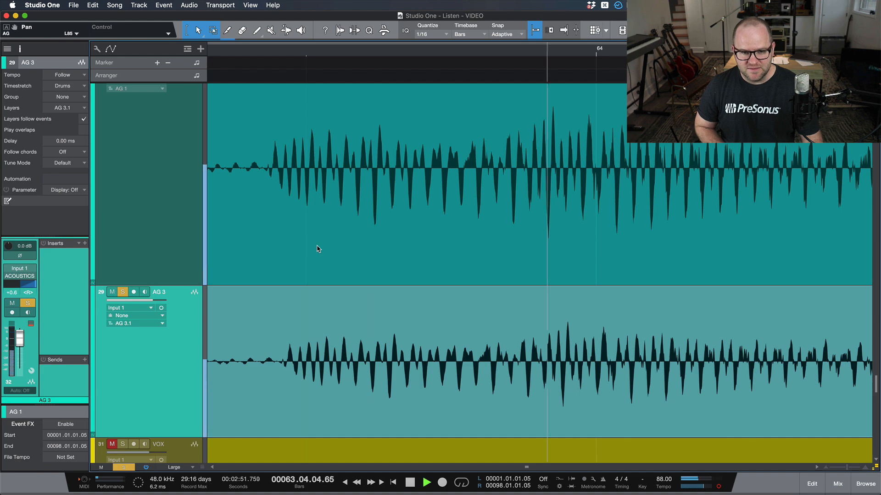
{"action": "scroll", "coordinate": [317, 249], "scroll_direction": "down", "scroll_amount": 10}
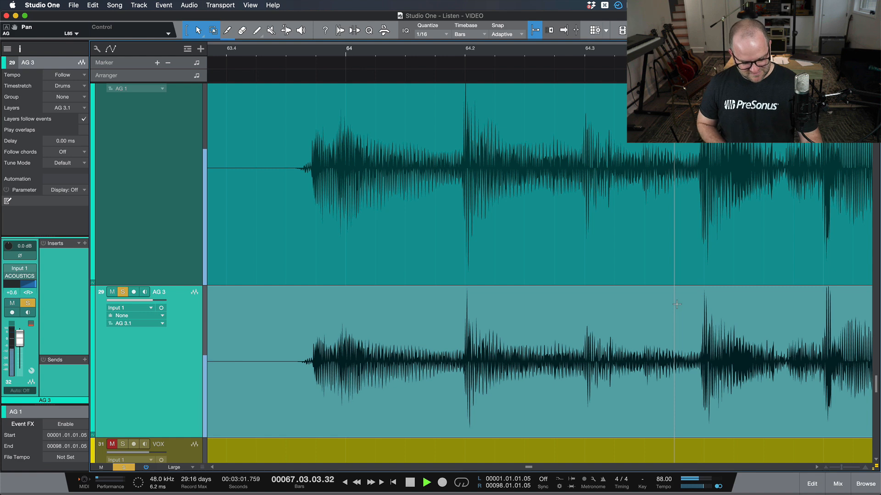
{"action": "key", "text": "space"}
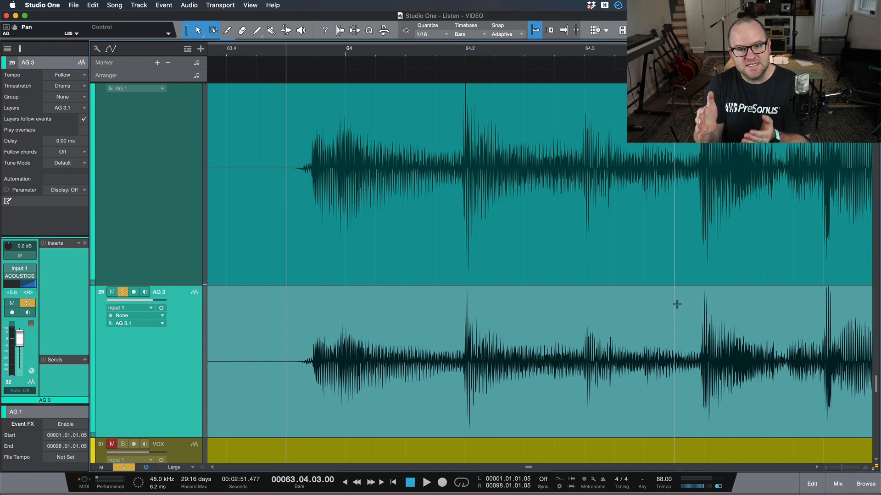
{"action": "left_click", "coordinate": [329, 399]}
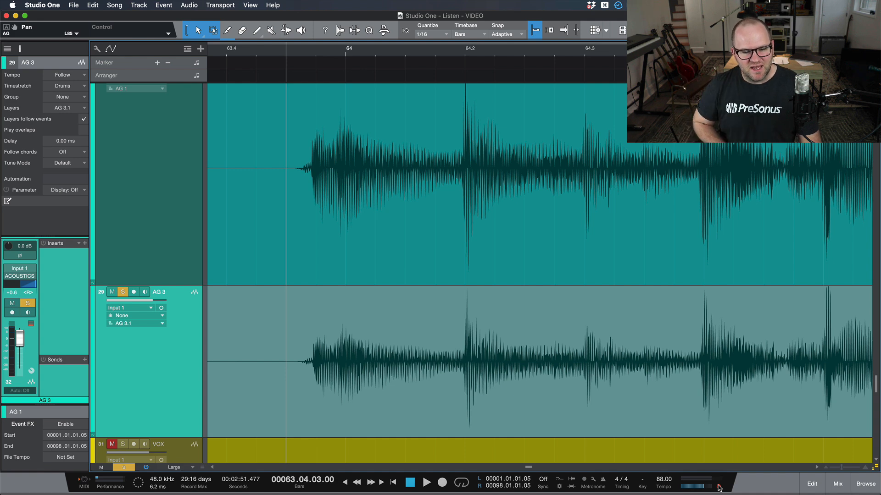
{"action": "key", "text": "space"}
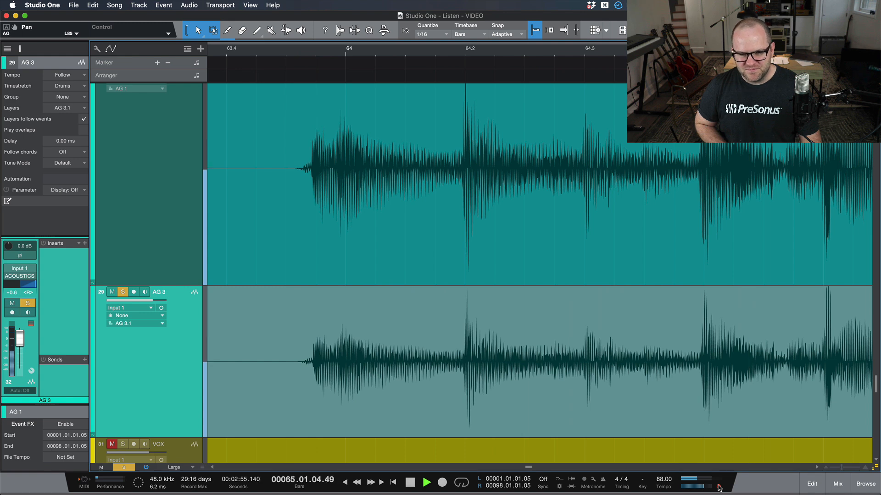
{"action": "key", "text": "space"}
Step: Solo only the original AG track and play it back without the duplicate
{"action": "scroll", "coordinate": [320, 291], "scroll_direction": "up", "scroll_amount": 4}
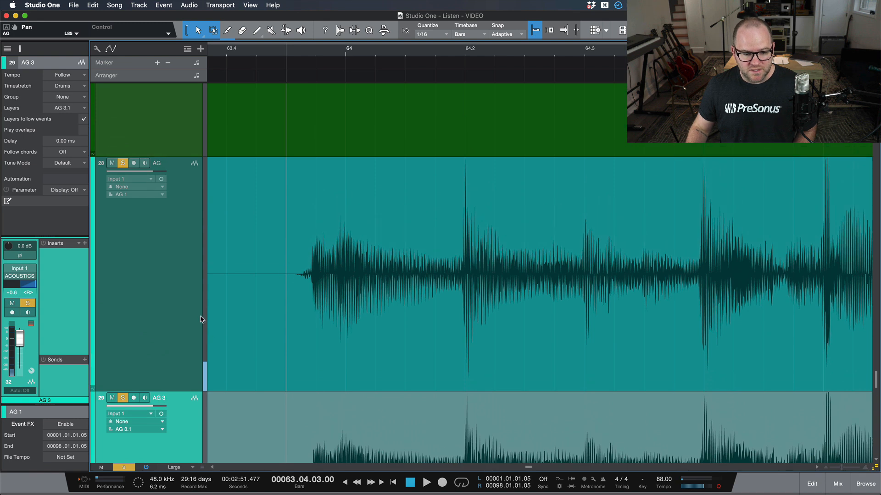
{"action": "left_click", "coordinate": [196, 314]}
{"action": "key", "text": "s"}
{"action": "key", "text": "s"}
{"action": "key", "text": "space"}
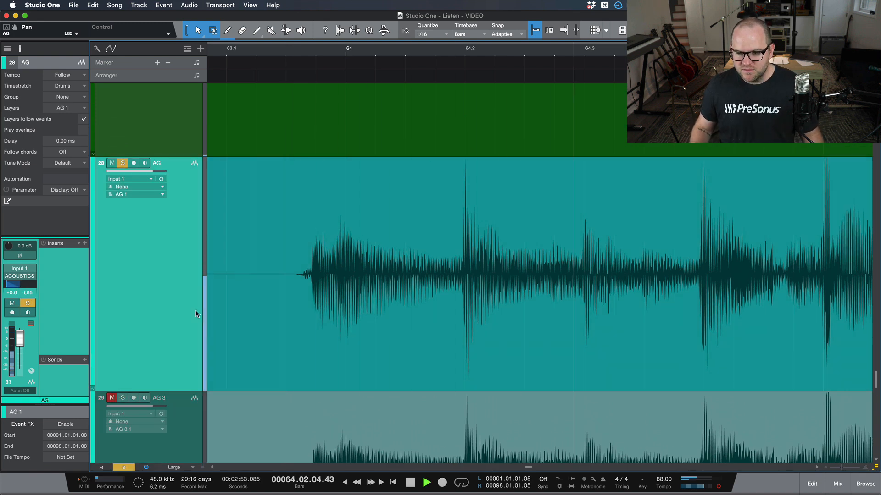
{"action": "key", "text": "space"}
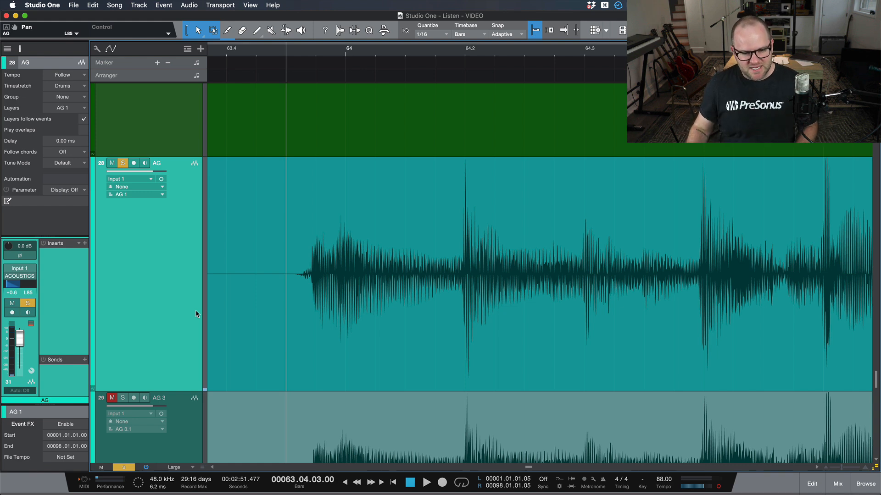
Step: Solo the AG 3 duplicate again and play both tracks, comparing mono and stereo output
{"action": "left_click", "coordinate": [123, 399]}
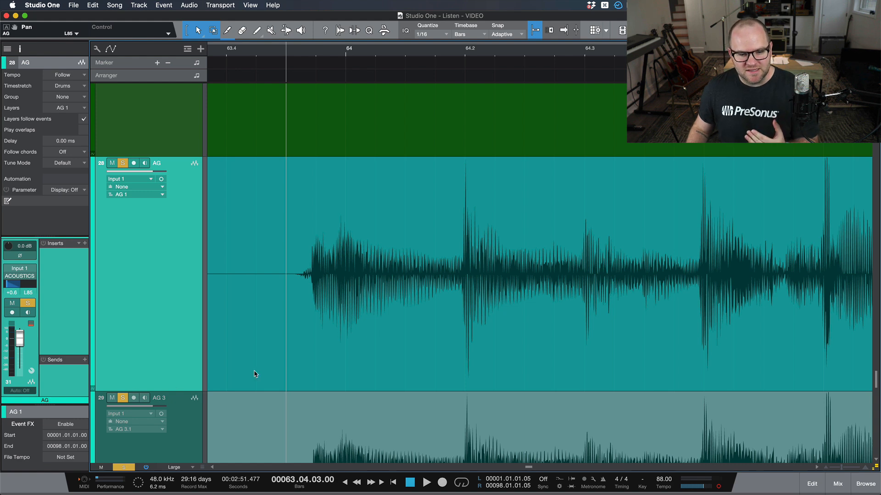
{"action": "scroll", "coordinate": [255, 374], "scroll_direction": "down", "scroll_amount": 3}
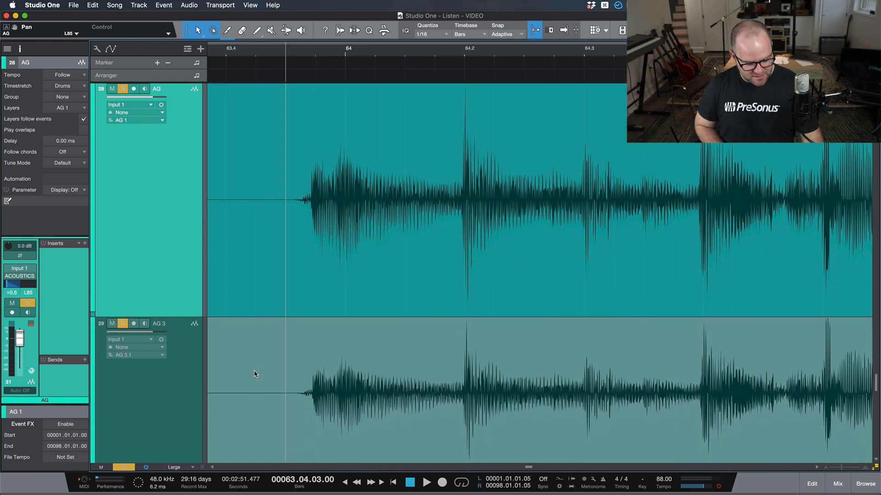
{"action": "key", "text": "space"}
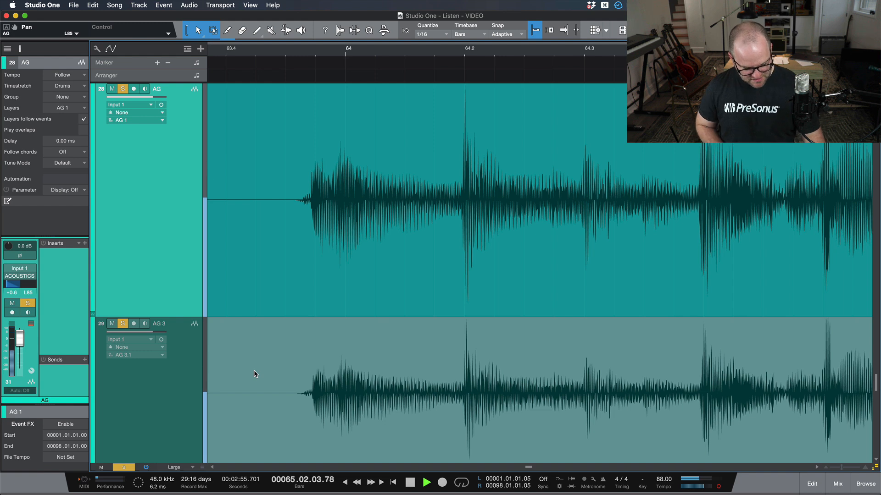
{"action": "key", "text": "space"}
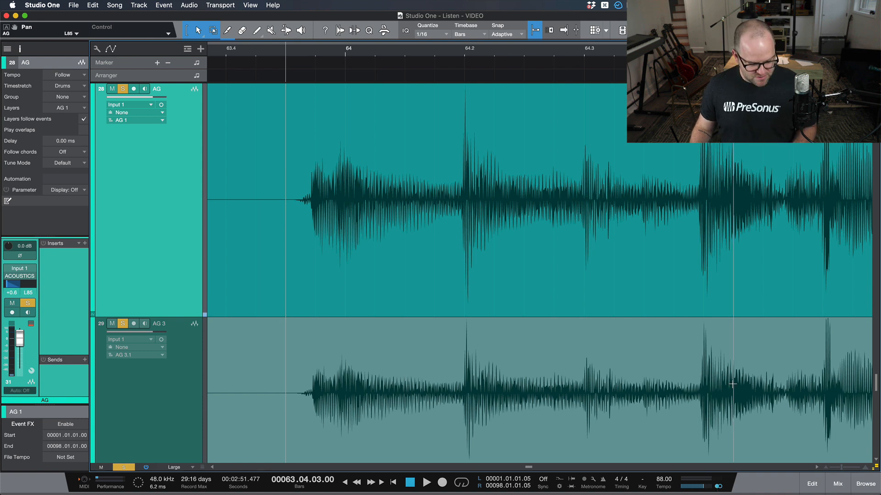
{"action": "key", "text": "space"}
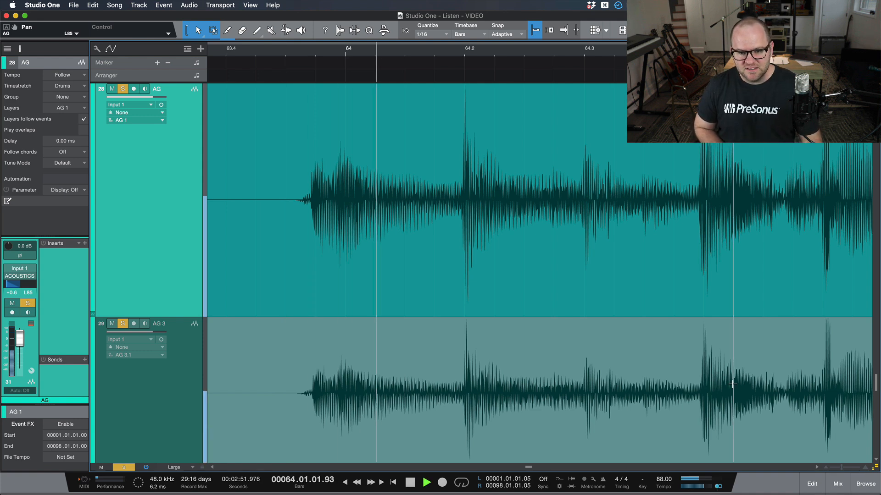
{"action": "key", "text": "space"}
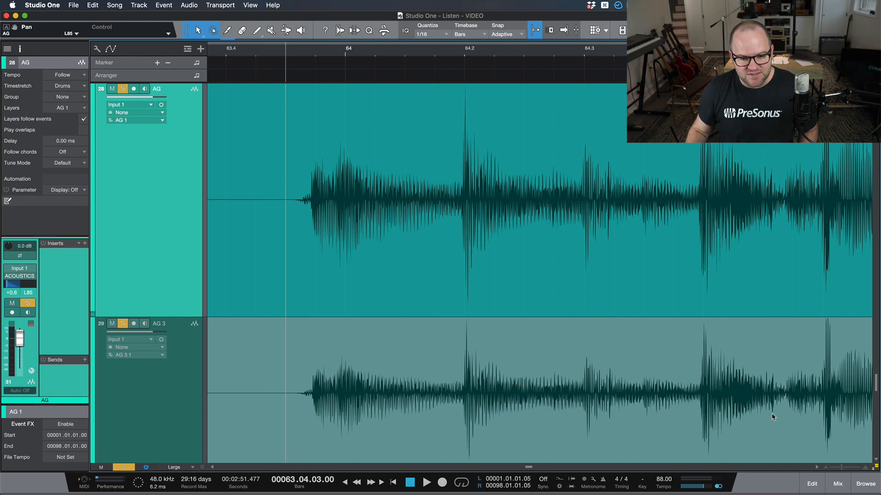
Step: Remove the duplicated AG 3 track from the song
{"action": "scroll", "coordinate": [307, 410], "scroll_direction": "down", "scroll_amount": 5}
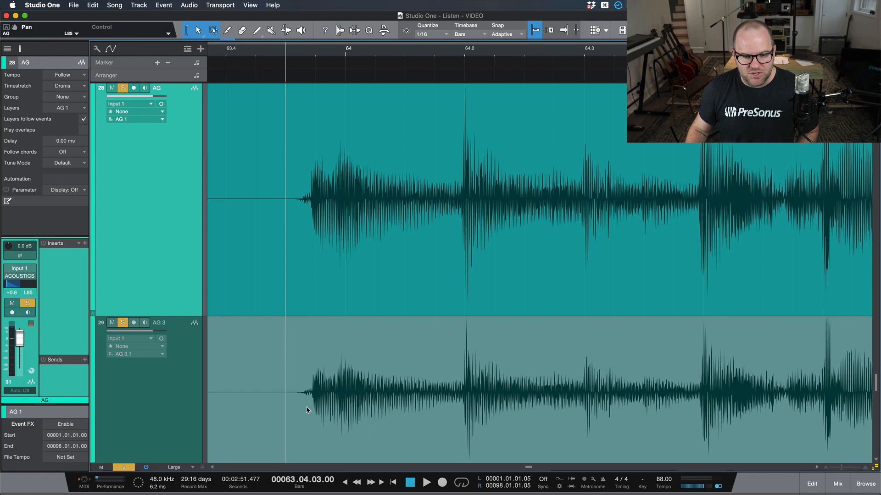
{"action": "scroll", "coordinate": [310, 404], "scroll_direction": "up", "scroll_amount": 5}
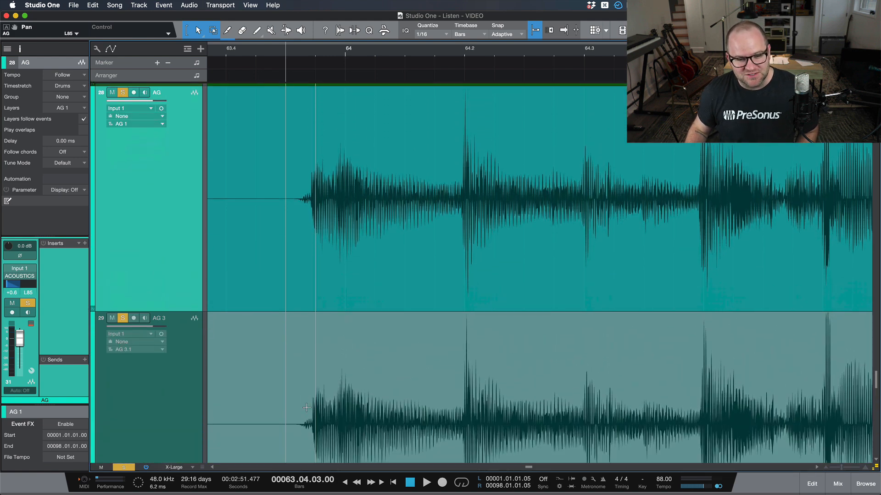
{"action": "scroll", "coordinate": [307, 408], "scroll_direction": "down", "scroll_amount": 2}
{"action": "left_click", "coordinate": [188, 385]}
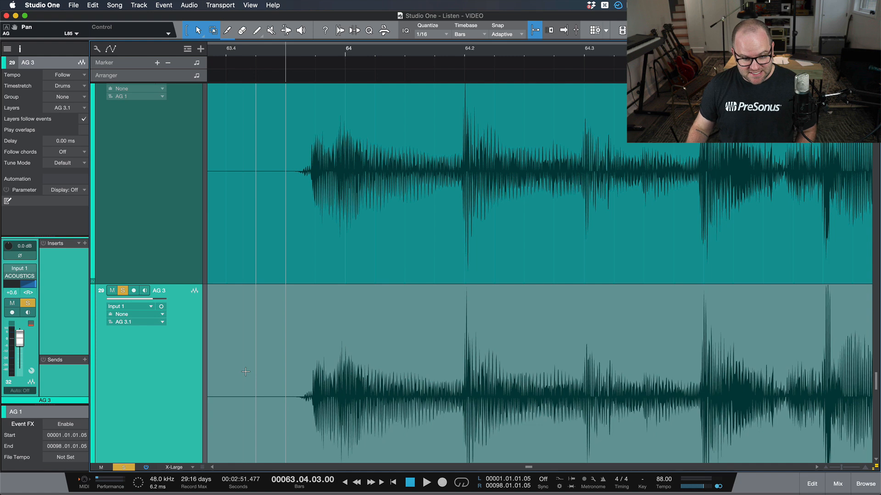
{"action": "key", "text": "shift+t"}
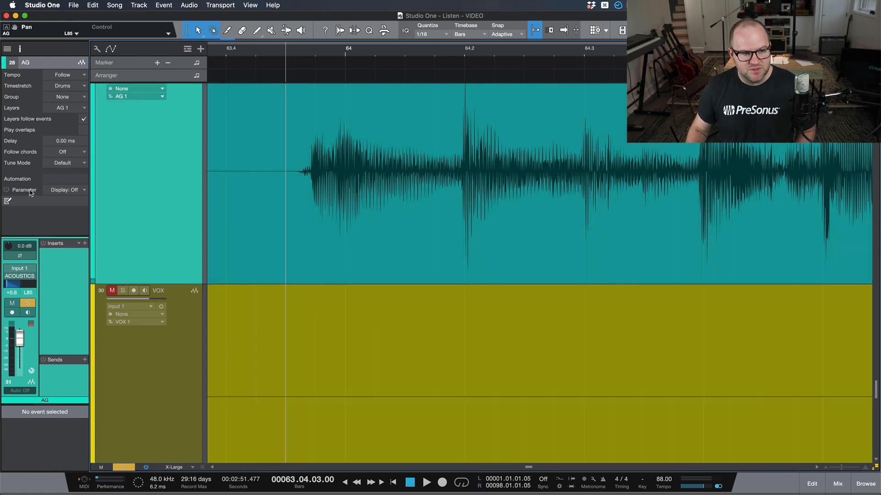
Step: Open the track list and unhide the AG 2 track
{"action": "left_click", "coordinate": [6, 49]}
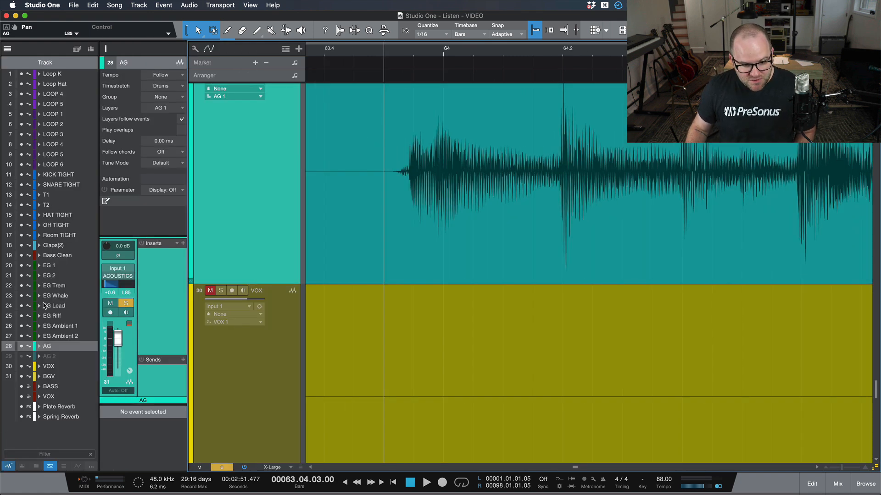
{"action": "left_click", "coordinate": [21, 355]}
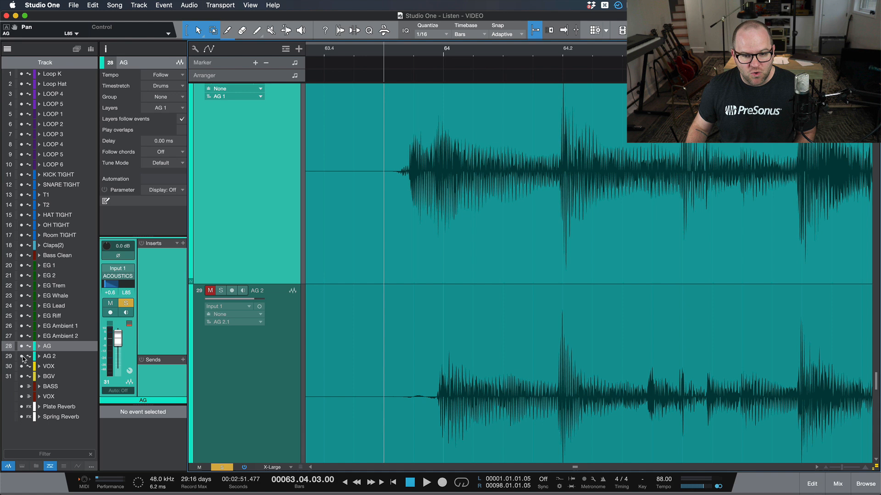
Step: Select the AG track and pan it fully left
{"action": "left_click", "coordinate": [248, 250]}
{"action": "left_click", "coordinate": [266, 370]}
{"action": "left_click", "coordinate": [247, 253]}
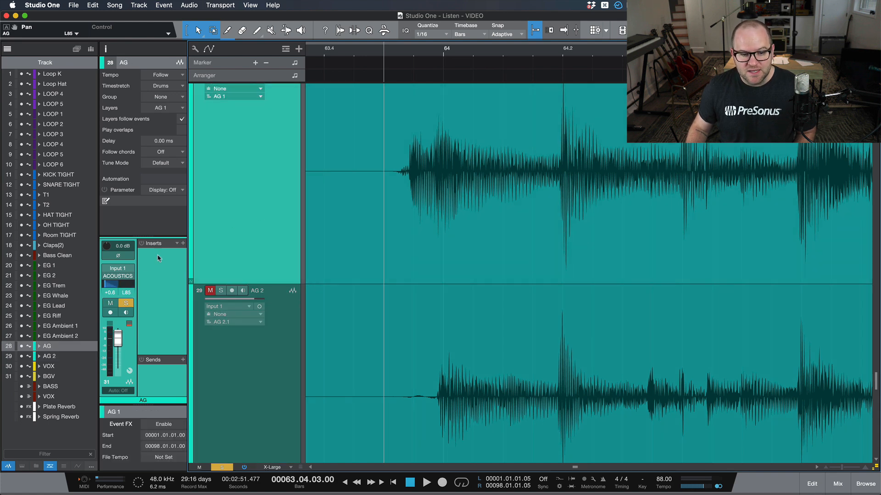
{"action": "left_click", "coordinate": [107, 286], "text": "alt"}
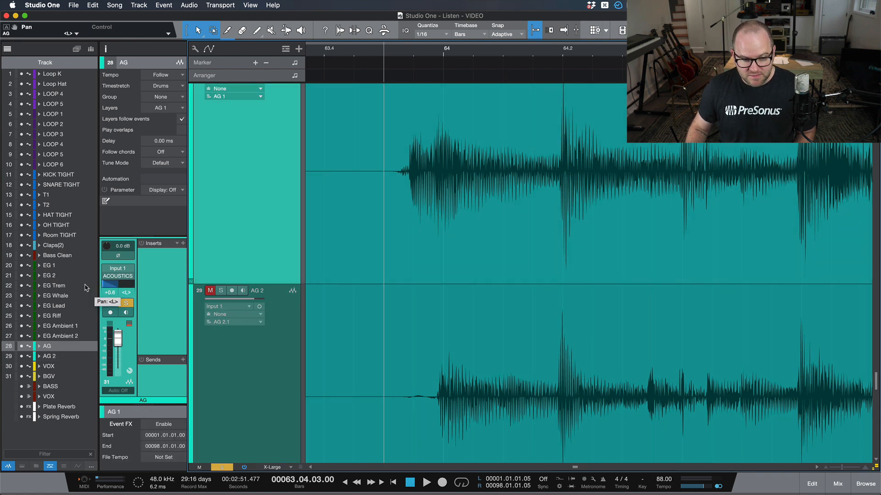
Step: Unmute and solo the AG 2 track, and close the track list
{"action": "left_click", "coordinate": [256, 353]}
{"action": "left_click", "coordinate": [210, 291]}
{"action": "left_click", "coordinate": [221, 290]}
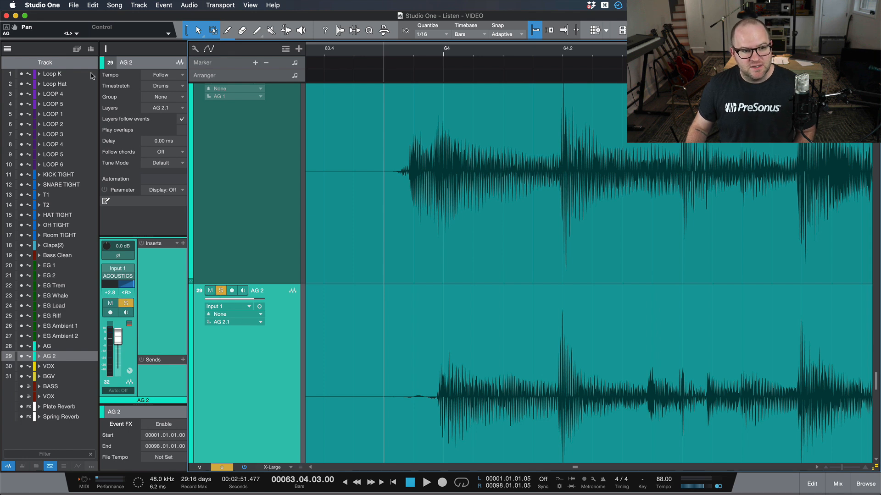
{"action": "left_click", "coordinate": [8, 48]}
Step: Examine how the note attacks in the AG and AG 2 waveforms line up around bar 64
{"action": "scroll", "coordinate": [440, 203], "scroll_direction": "up", "scroll_amount": 1}
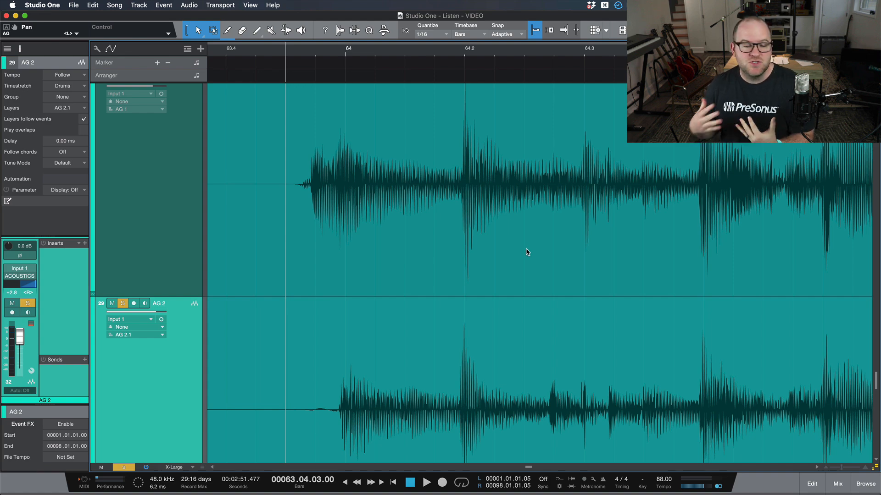
{"action": "scroll", "coordinate": [527, 252], "scroll_direction": "up", "scroll_amount": 6}
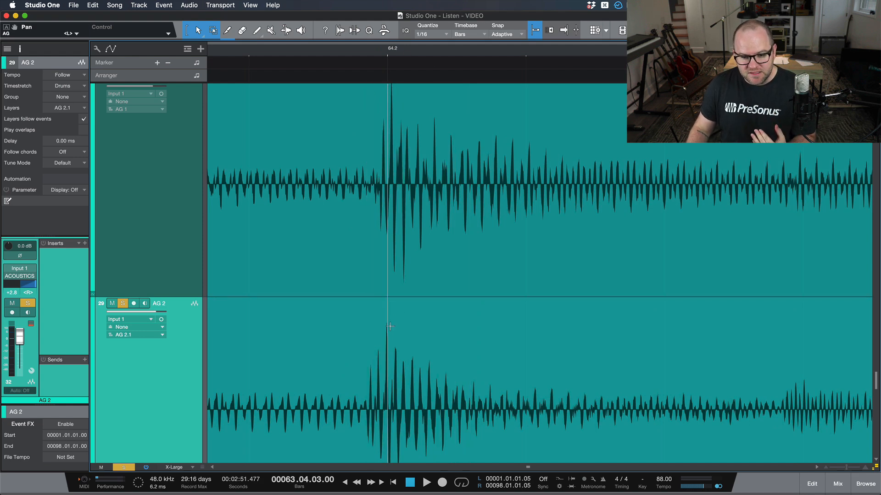
{"action": "scroll", "coordinate": [397, 256], "scroll_direction": "down", "scroll_amount": 4}
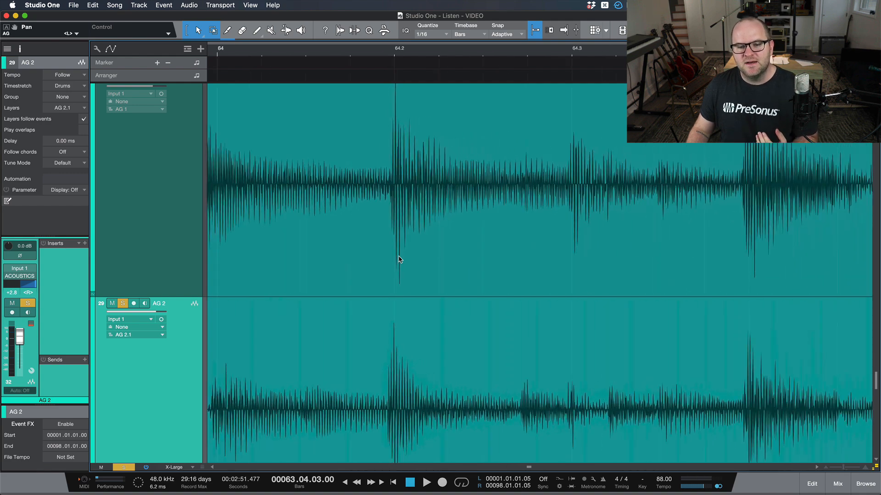
{"action": "scroll", "coordinate": [398, 260], "scroll_direction": "down", "scroll_amount": 1}
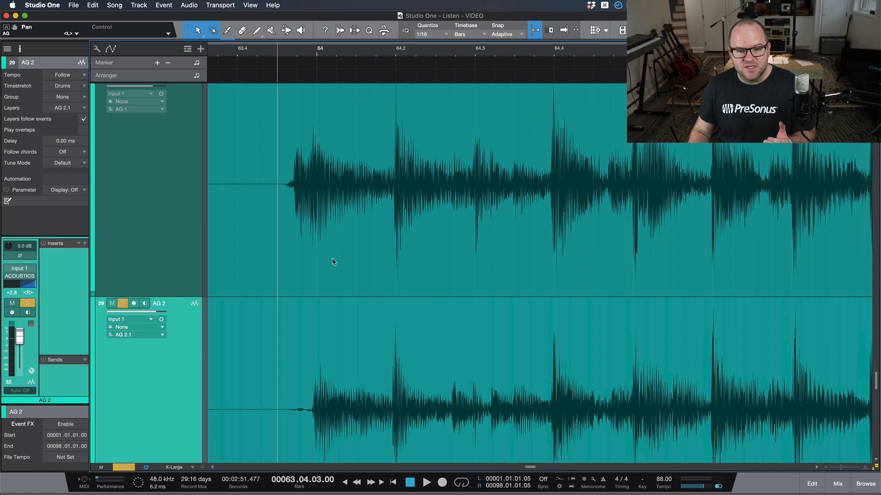
{"action": "scroll", "coordinate": [332, 262], "scroll_direction": "down", "scroll_amount": 3}
{"action": "scroll", "coordinate": [333, 262], "scroll_direction": "down", "scroll_amount": 2}
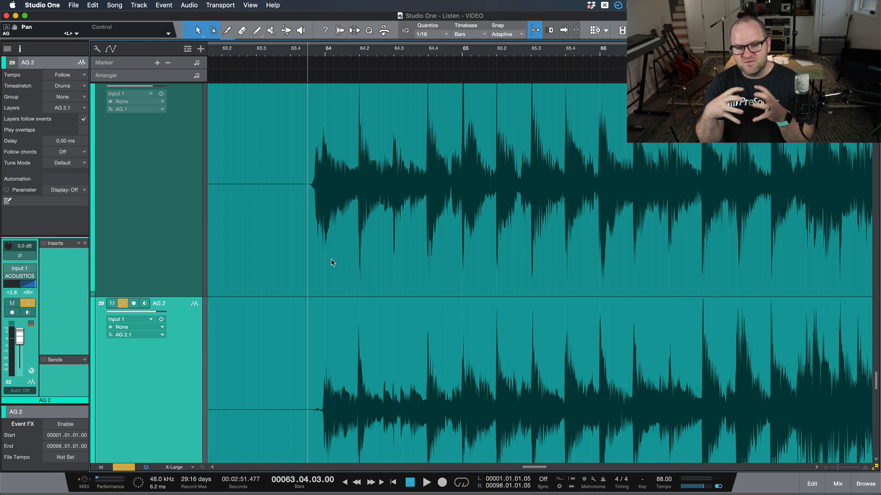
{"action": "scroll", "coordinate": [330, 229], "scroll_direction": "up", "scroll_amount": 1}
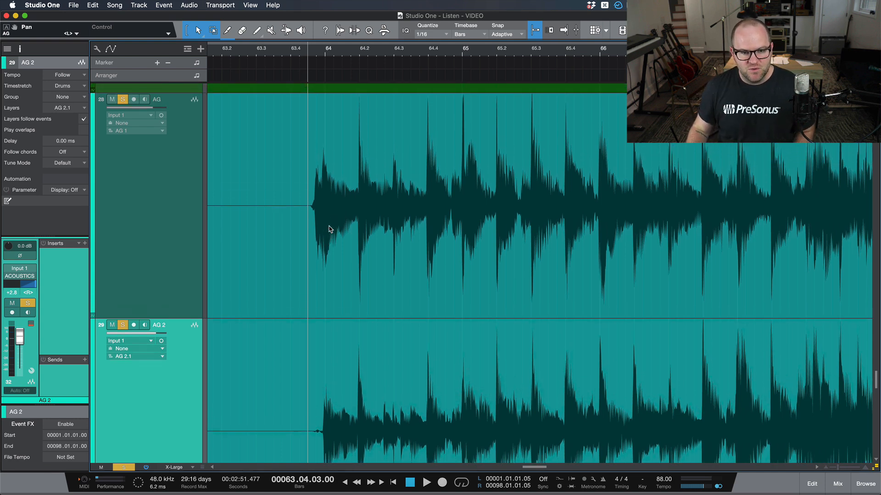
Step: Place the playback start at beat 63.4 and play AG with AG 2, comparing stereo and mono output
{"action": "left_click", "coordinate": [286, 56]}
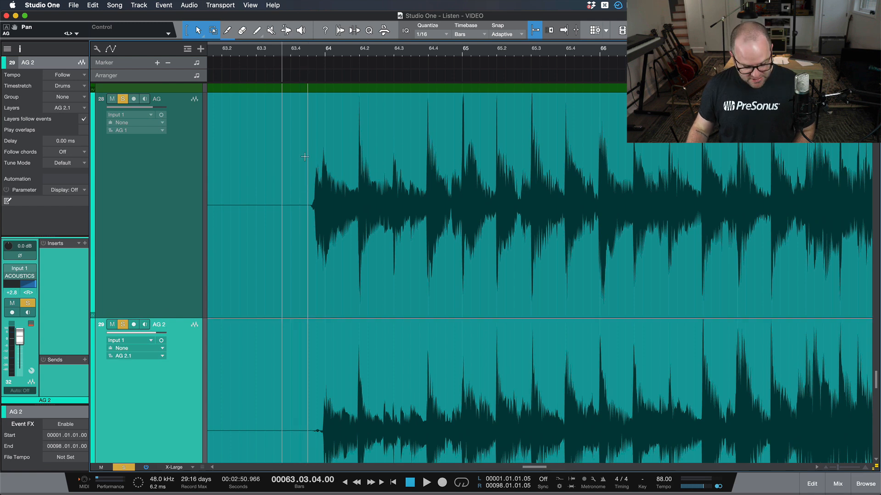
{"action": "scroll", "coordinate": [372, 124], "scroll_direction": "left", "scroll_amount": 3}
{"action": "left_click", "coordinate": [295, 57]}
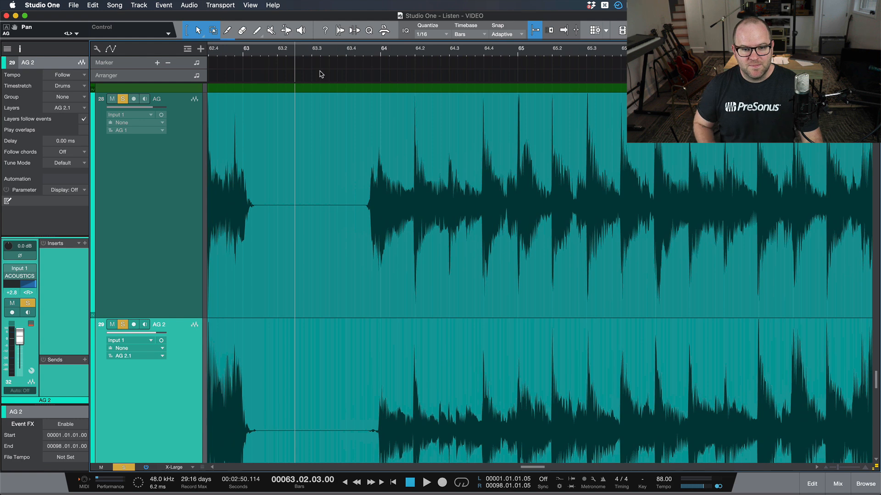
{"action": "left_click", "coordinate": [353, 55]}
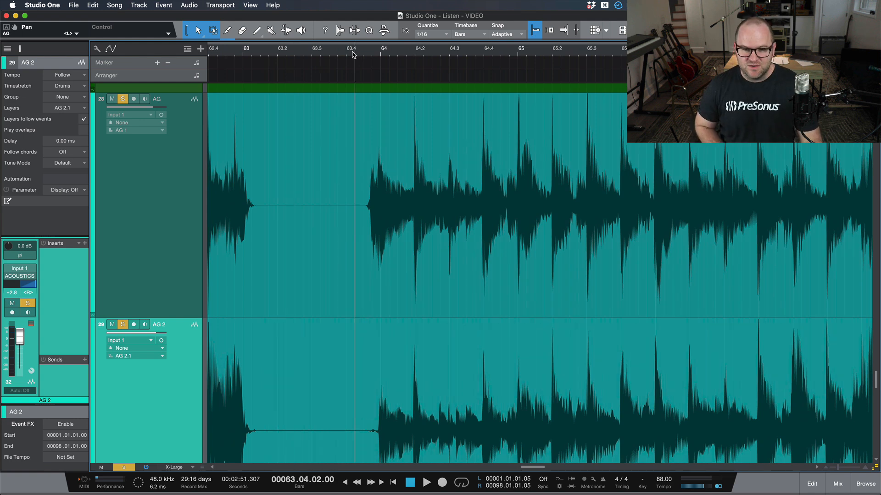
{"action": "key", "text": "space"}
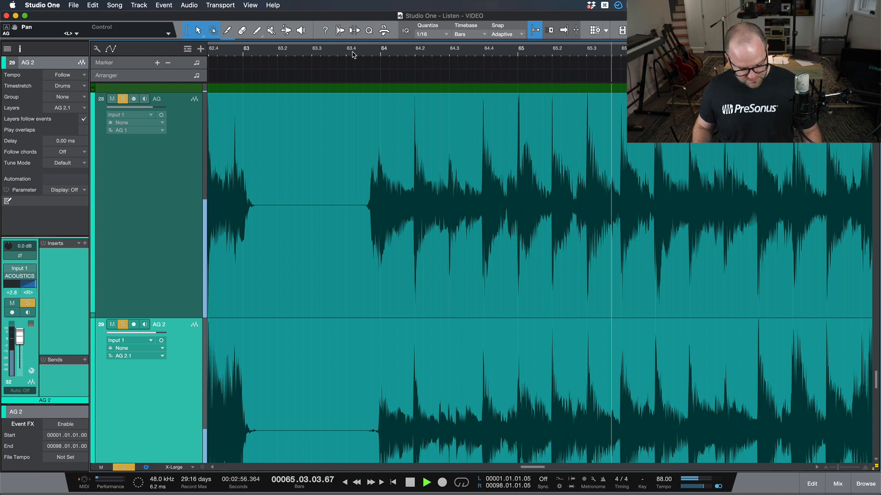
{"action": "key", "text": "space"}
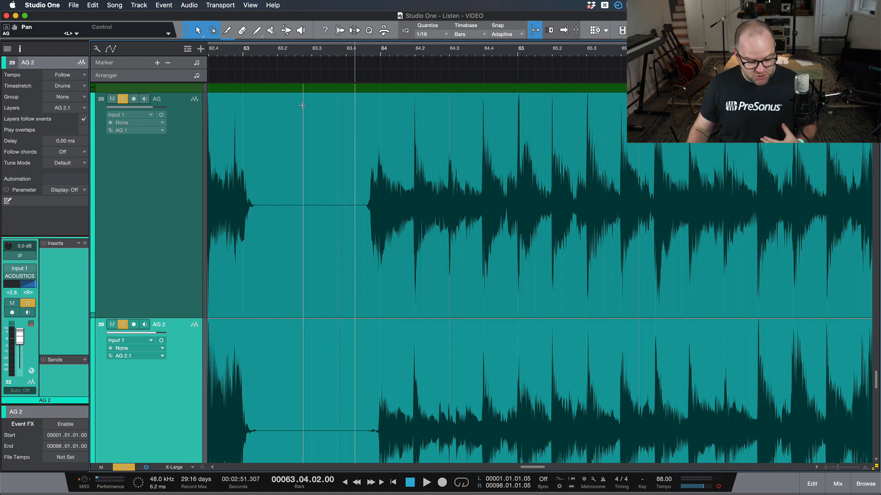
{"action": "key", "text": "space"}
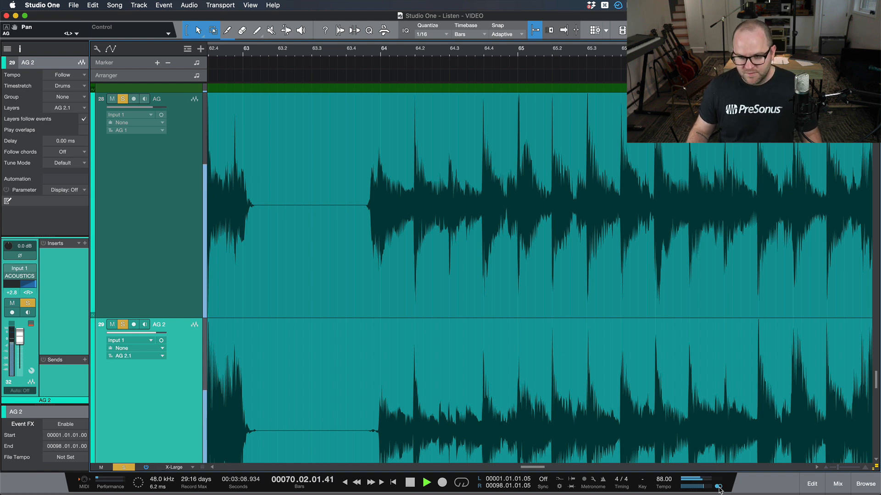
{"action": "key", "text": "space"}
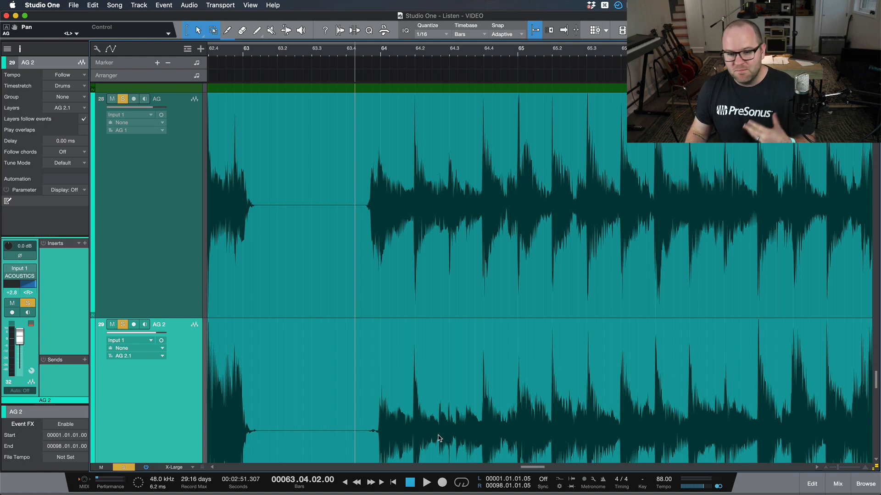
Step: Duplicate the AG track together with its recorded audio
{"action": "scroll", "coordinate": [449, 315], "scroll_direction": "down", "scroll_amount": 5}
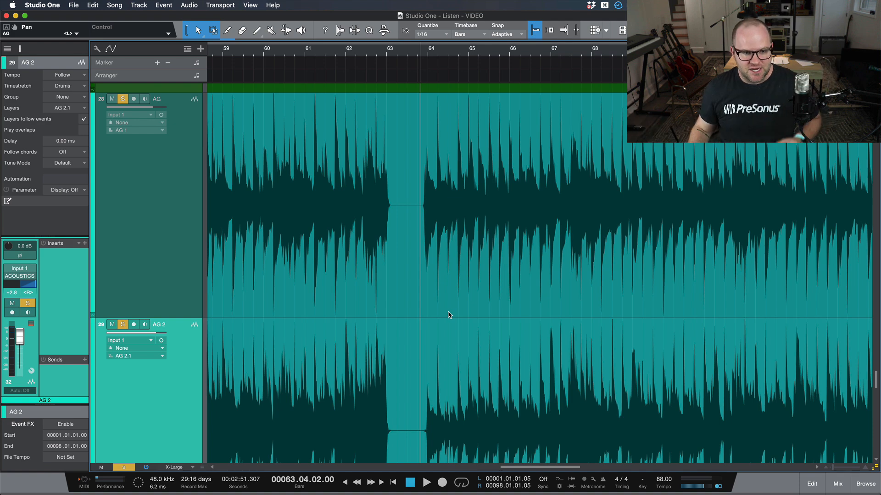
{"action": "left_click", "coordinate": [156, 200]}
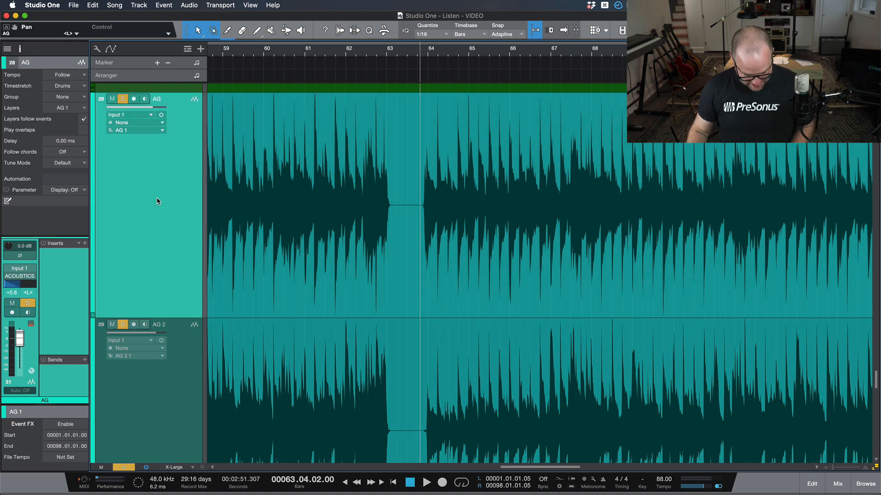
{"action": "right_click", "coordinate": [157, 200]}
{"action": "left_click", "coordinate": [224, 274]}
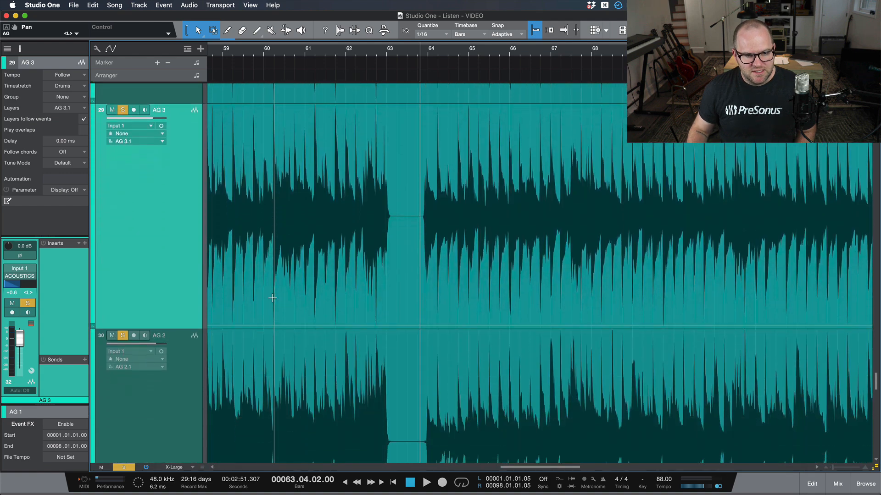
Step: Mute the AG 2 track so only AG and its duplicate are heard
{"action": "scroll", "coordinate": [273, 297], "scroll_direction": "down", "scroll_amount": 1}
{"action": "left_click", "coordinate": [183, 340]}
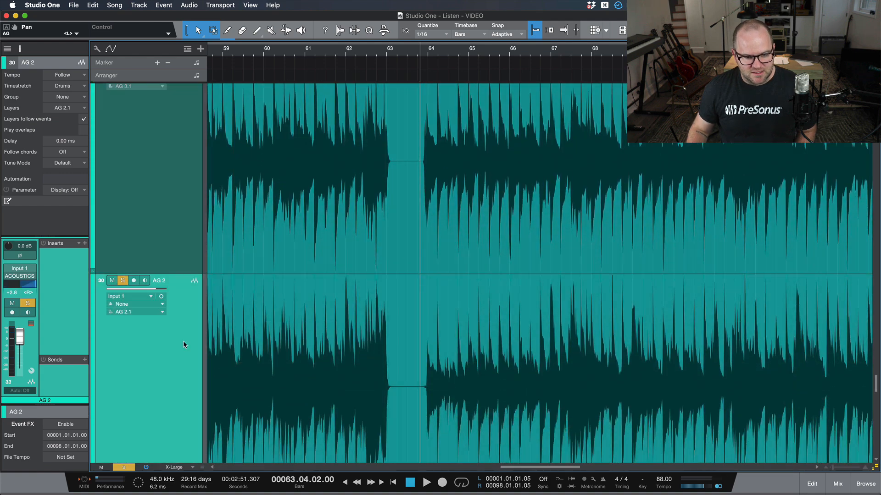
{"action": "left_click", "coordinate": [112, 280]}
{"action": "scroll", "coordinate": [137, 294], "scroll_direction": "up", "scroll_amount": 4}
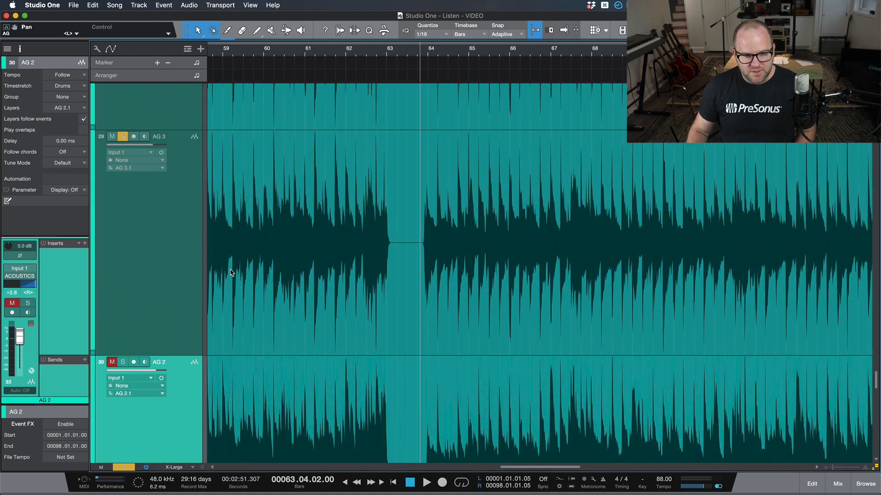
Step: Pan the AG 3 duplicate fully right and play it together with AG
{"action": "left_click", "coordinate": [165, 323]}
{"action": "left_click", "coordinate": [177, 159]}
{"action": "left_click", "coordinate": [177, 306]}
{"action": "left_click_drag", "start_coordinate": [9, 283], "coordinate": [89, 285]}
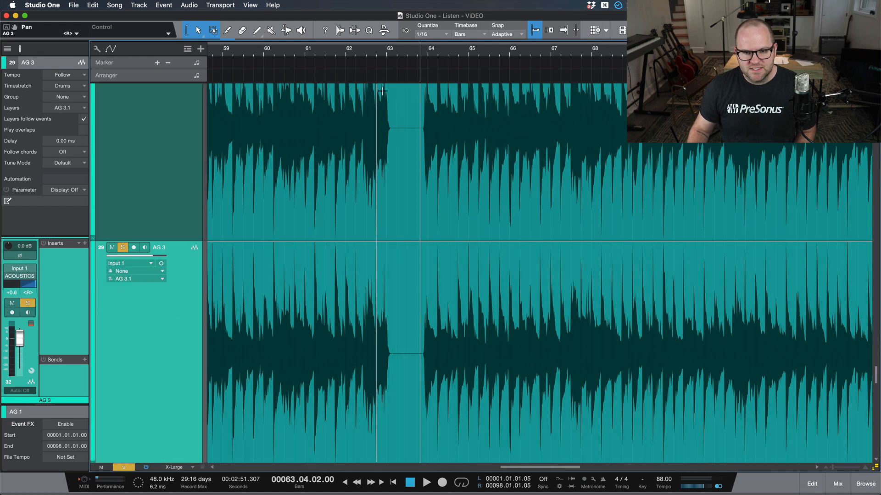
{"action": "key", "text": "space"}
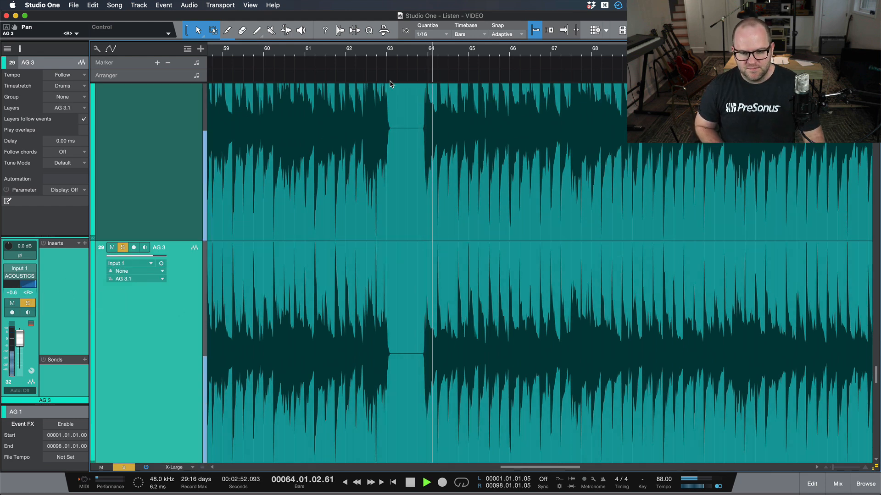
{"action": "key", "text": "space"}
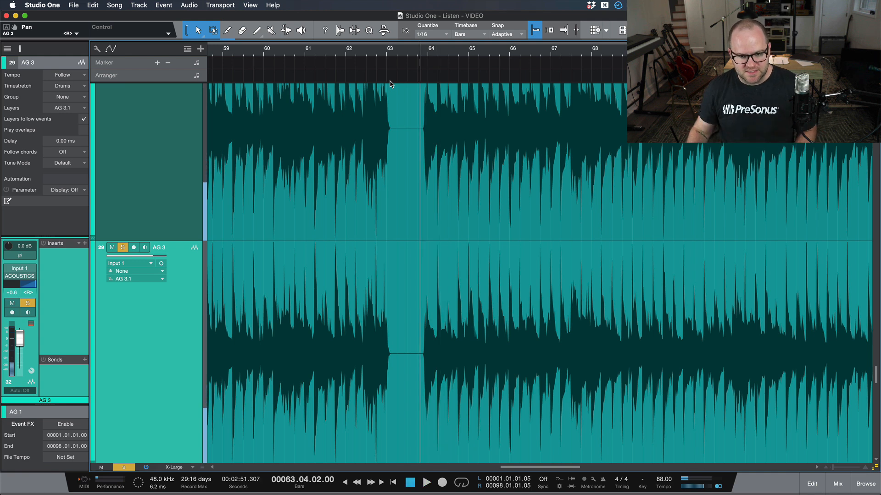
Step: Invert the polarity of the AG 3 channel in the mixer and play it together with AG
{"action": "key", "text": "F5"}
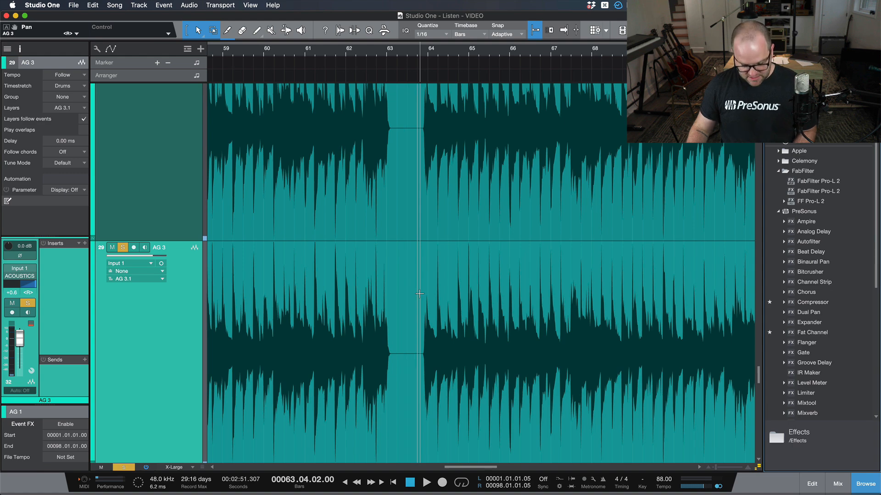
{"action": "key", "text": "F3"}
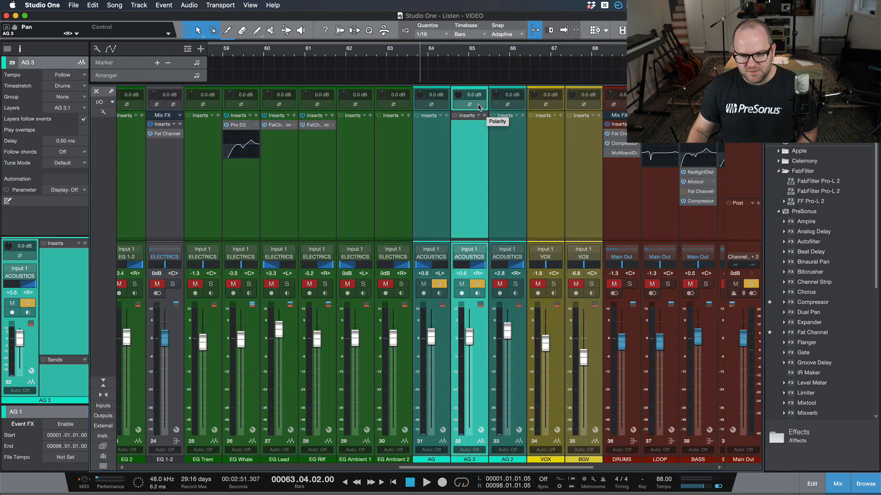
{"action": "left_click", "coordinate": [477, 104]}
{"action": "key", "text": "F3"}
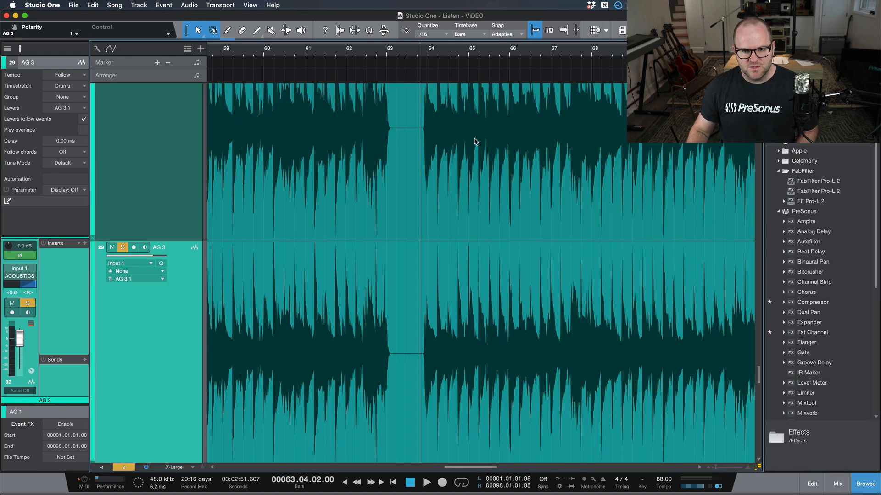
{"action": "key", "text": "space"}
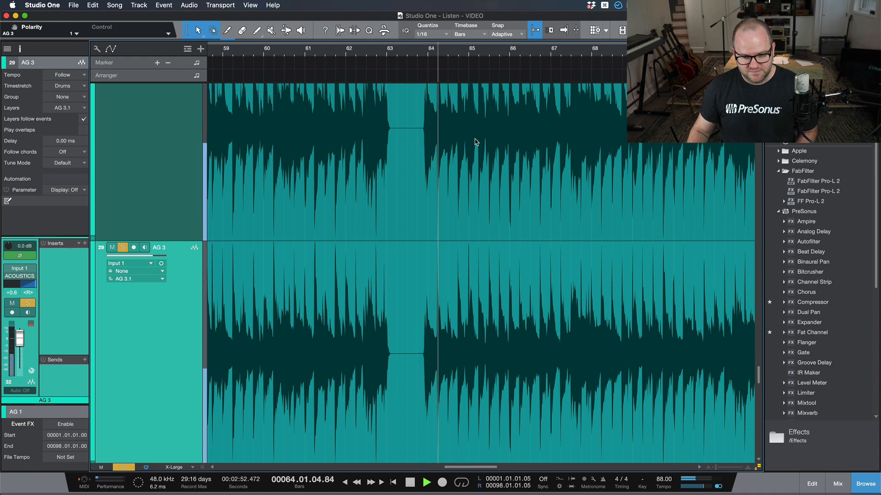
{"action": "scroll", "coordinate": [414, 299], "scroll_direction": "up", "scroll_amount": 5}
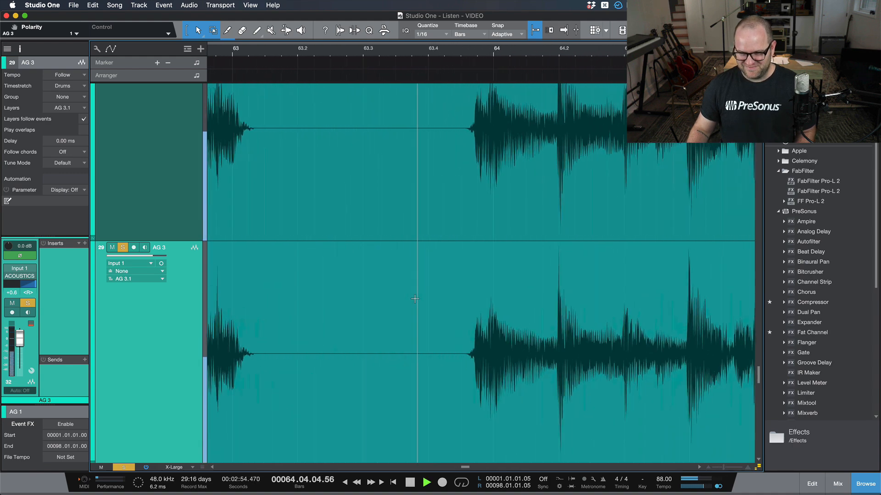
{"action": "key", "text": "space"}
{"action": "scroll", "coordinate": [345, 379], "scroll_direction": "right", "scroll_amount": 3}
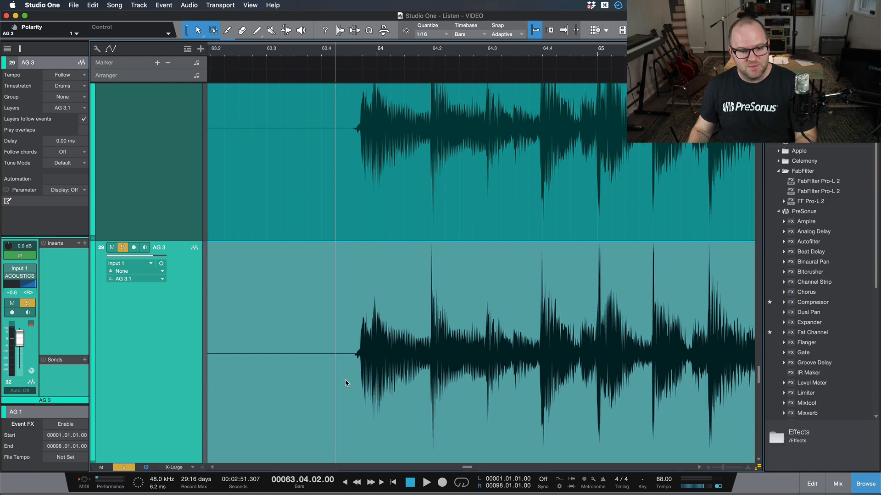
Step: Remove the polarity-inverted AG 3 duplicate track from the song
{"action": "scroll", "coordinate": [408, 284], "scroll_direction": "down", "scroll_amount": 5}
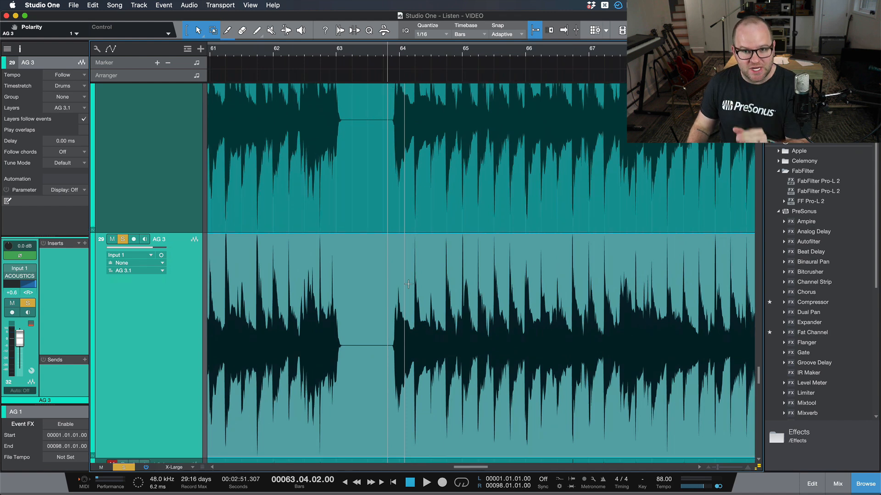
{"action": "scroll", "coordinate": [408, 285], "scroll_direction": "down", "scroll_amount": 1}
{"action": "scroll", "coordinate": [408, 284], "scroll_direction": "up", "scroll_amount": 3}
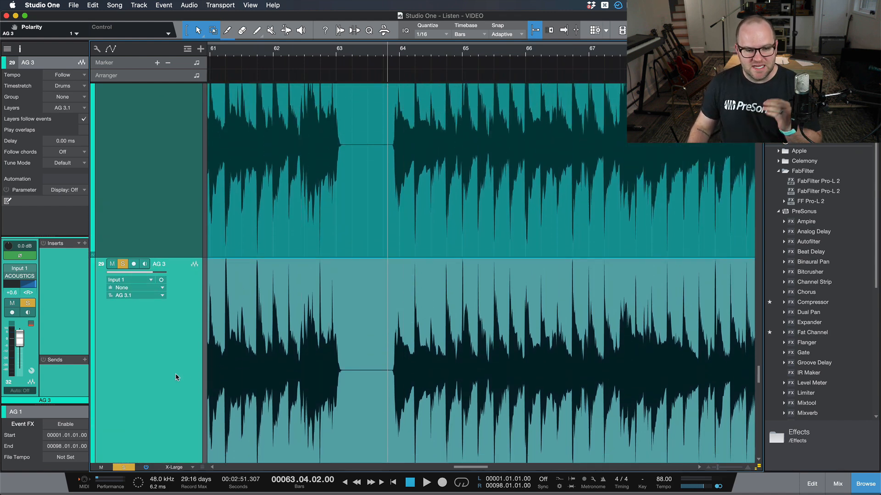
{"action": "key", "text": "shift+t"}
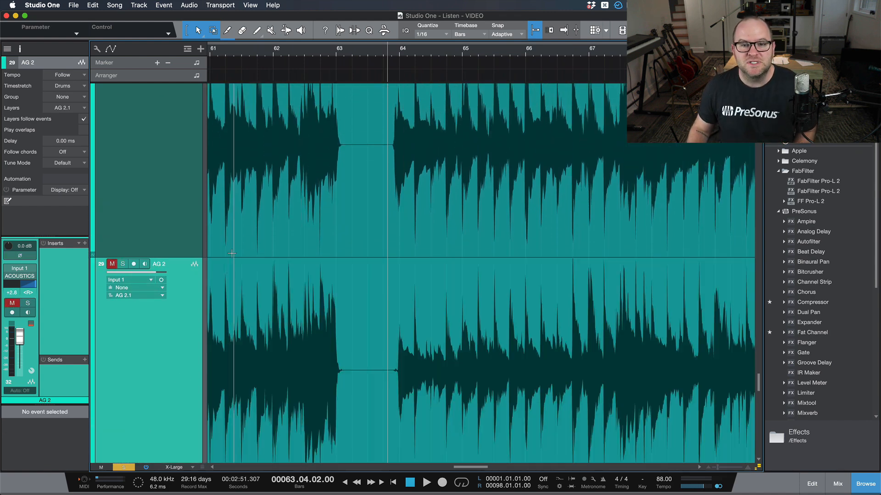
Step: Solo the muted AG 2 track again so it sounds alongside AG
{"action": "scroll", "coordinate": [262, 266], "scroll_direction": "up", "scroll_amount": 3}
{"action": "scroll", "coordinate": [264, 262], "scroll_direction": "down", "scroll_amount": 5}
{"action": "scroll", "coordinate": [265, 260], "scroll_direction": "up", "scroll_amount": 5}
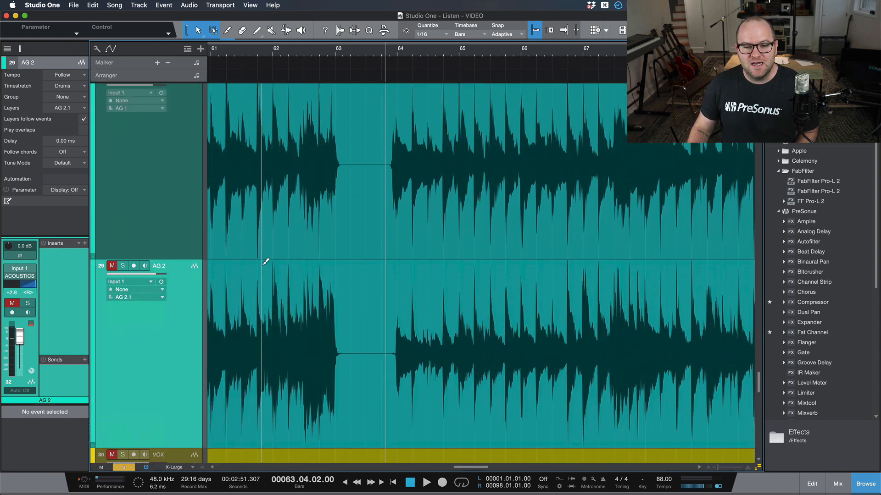
{"action": "double_click", "coordinate": [179, 314]}
{"action": "key", "text": "s"}
{"action": "scroll", "coordinate": [168, 259], "scroll_direction": "up", "scroll_amount": 3}
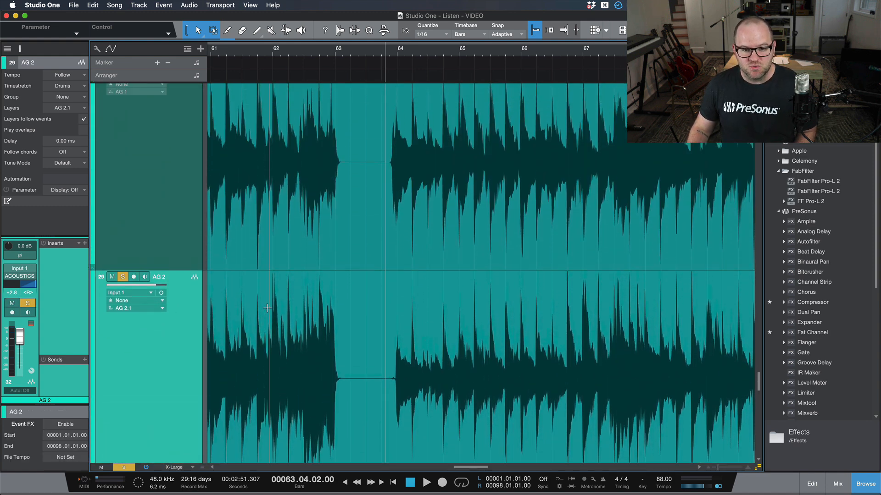
Step: Play the soloed AG and AG 2 takes together from just before bar 64
{"action": "left_click", "coordinate": [167, 255]}
{"action": "left_click", "coordinate": [169, 398]}
{"action": "left_click", "coordinate": [170, 244]}
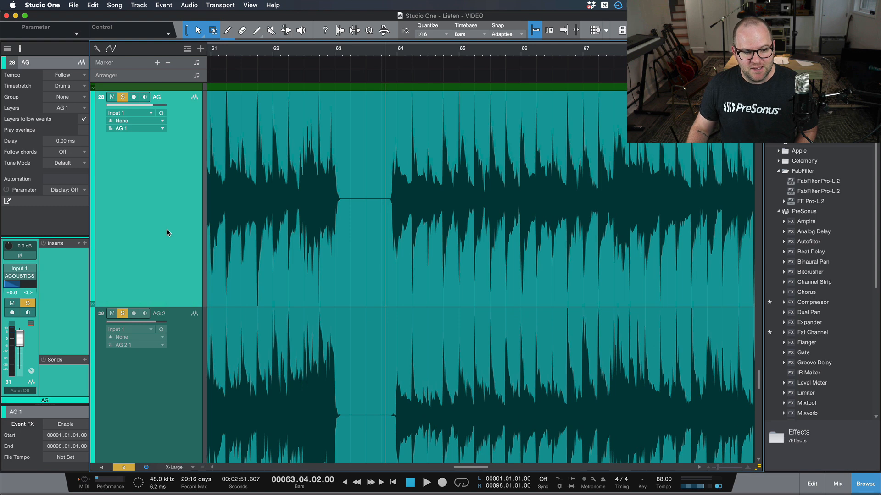
{"action": "key", "text": "space"}
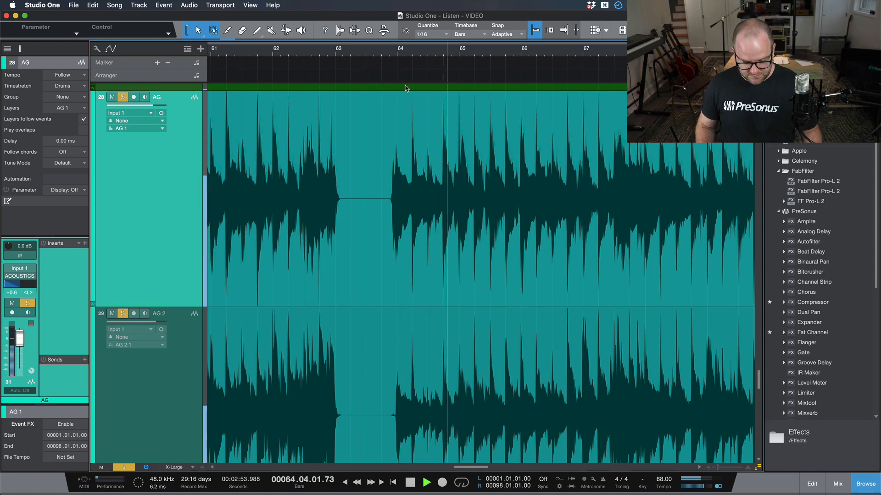
{"action": "key", "text": "space"}
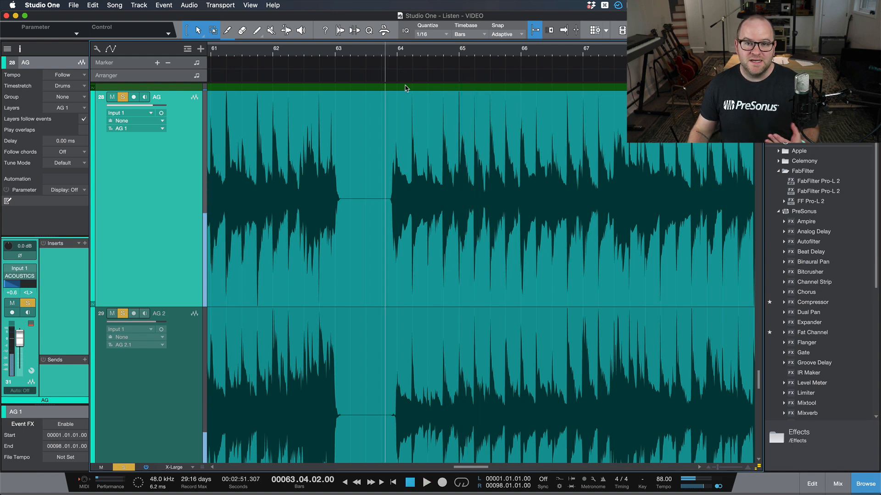
Step: Restore the song overview with all tracks at Tiny height and save the song
{"action": "scroll", "coordinate": [414, 142], "scroll_direction": "down", "scroll_amount": 1}
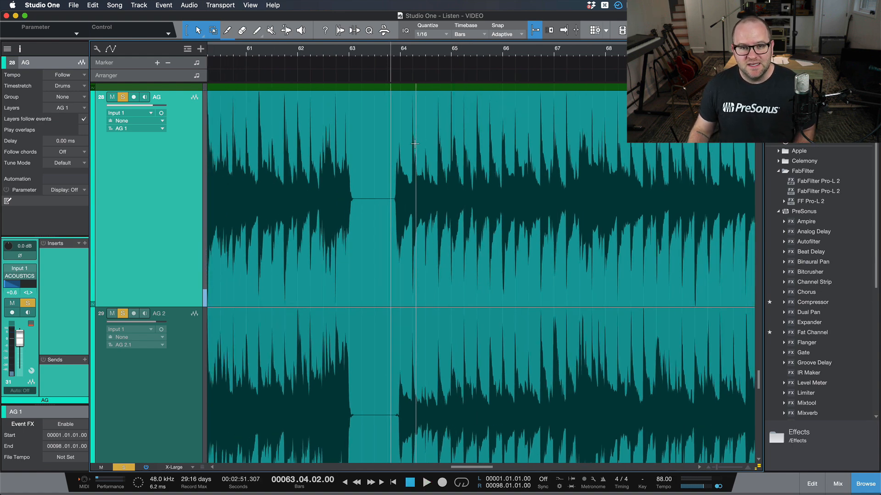
{"action": "key", "text": "shift+z"}
{"action": "key", "text": "super+s"}
Step: Clear all track solos and mutes, and play the full mix from bar 62
{"action": "scroll", "coordinate": [507, 203], "scroll_direction": "up", "scroll_amount": 5}
{"action": "scroll", "coordinate": [507, 203], "scroll_direction": "right", "scroll_amount": 2}
{"action": "scroll", "coordinate": [508, 203], "scroll_direction": "right", "scroll_amount": 3}
{"action": "left_click", "coordinate": [449, 55]}
{"action": "scroll", "coordinate": [415, 131], "scroll_direction": "up", "scroll_amount": 5}
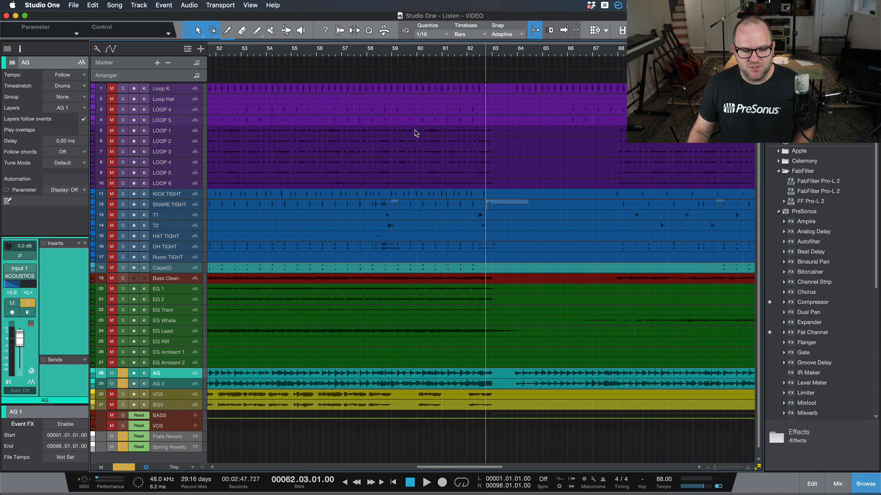
{"action": "key", "text": "super+shift+s"}
{"action": "left_click", "coordinate": [477, 51]}
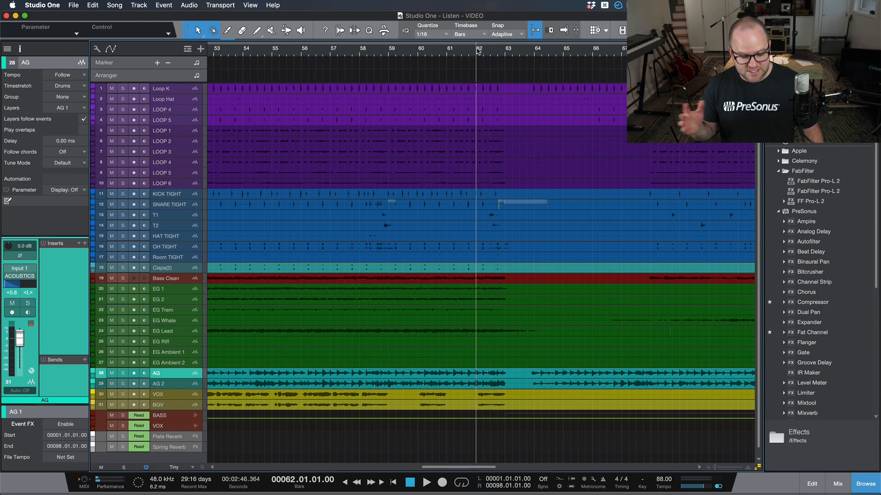
{"action": "key", "text": "space"}
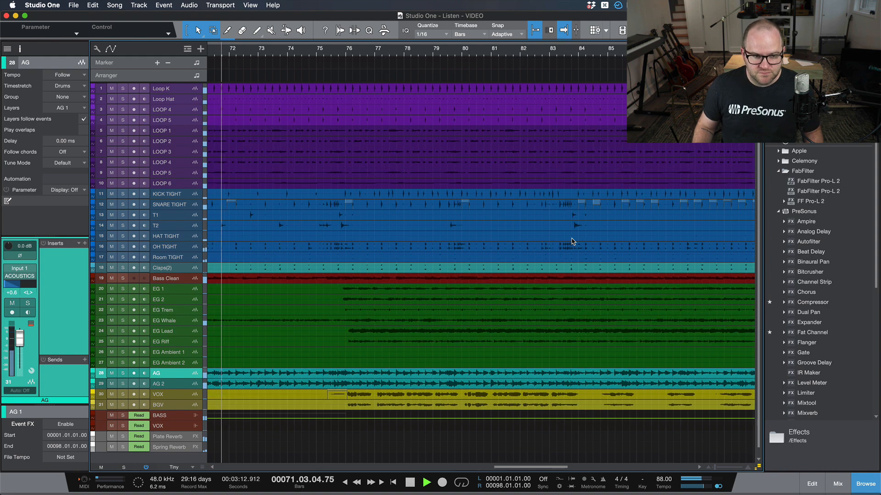
Step: Hide the Inspector and the Browser to widen the arrangement during playback
{"action": "key", "text": "F4"}
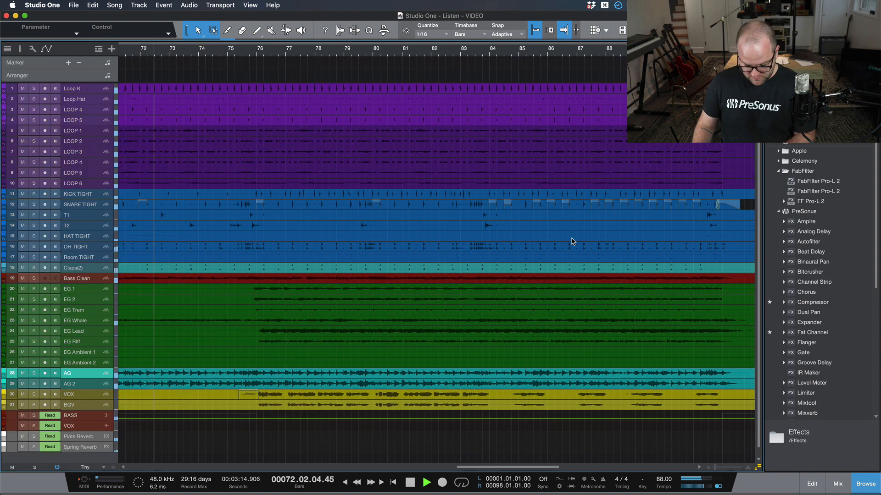
{"action": "key", "text": "F5"}
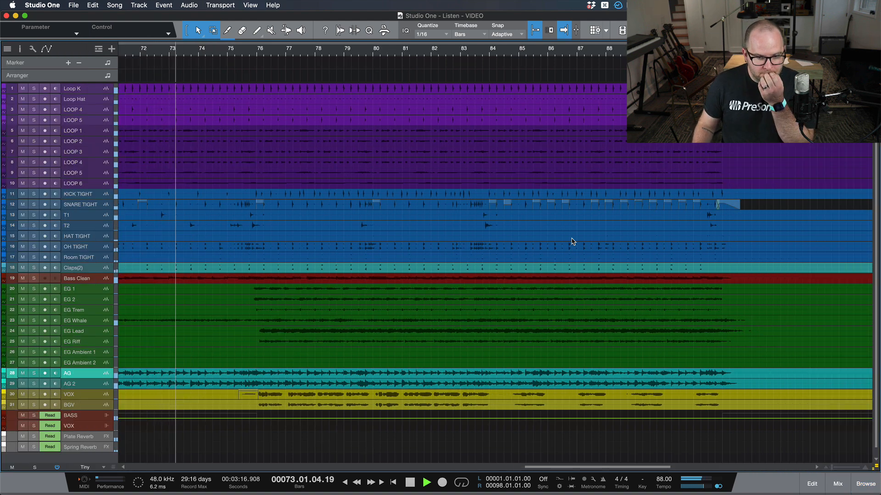